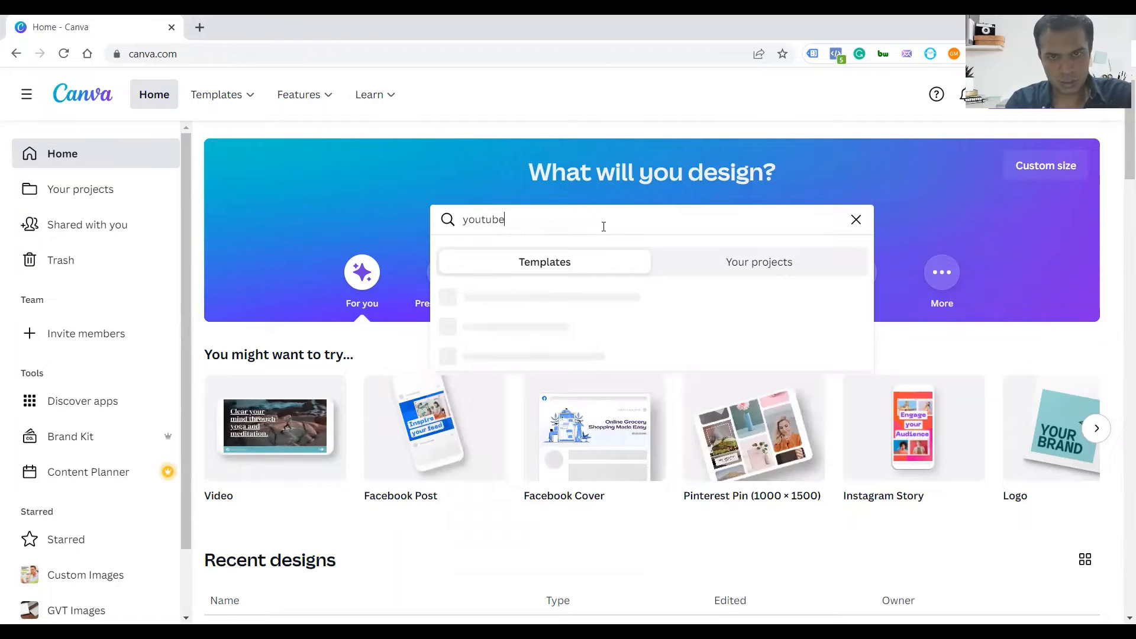
# - Search the templates for "youtube channel art" and open the YouTube Channel Art 2560 × 1440 px category
pyautogui.write('el art')
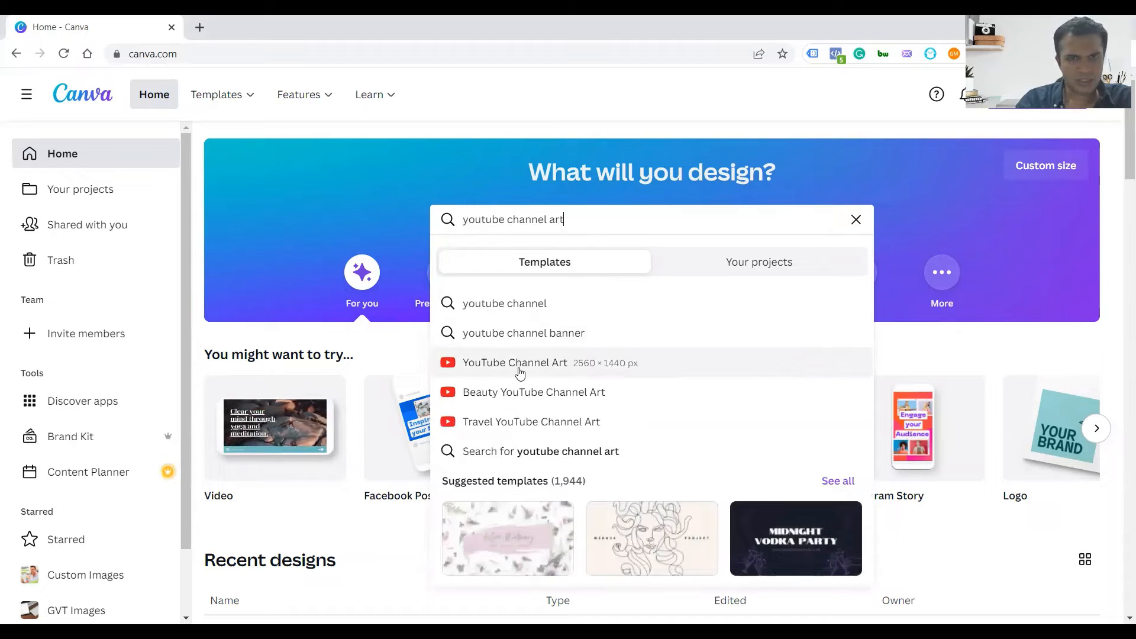
pyautogui.click(519, 371)
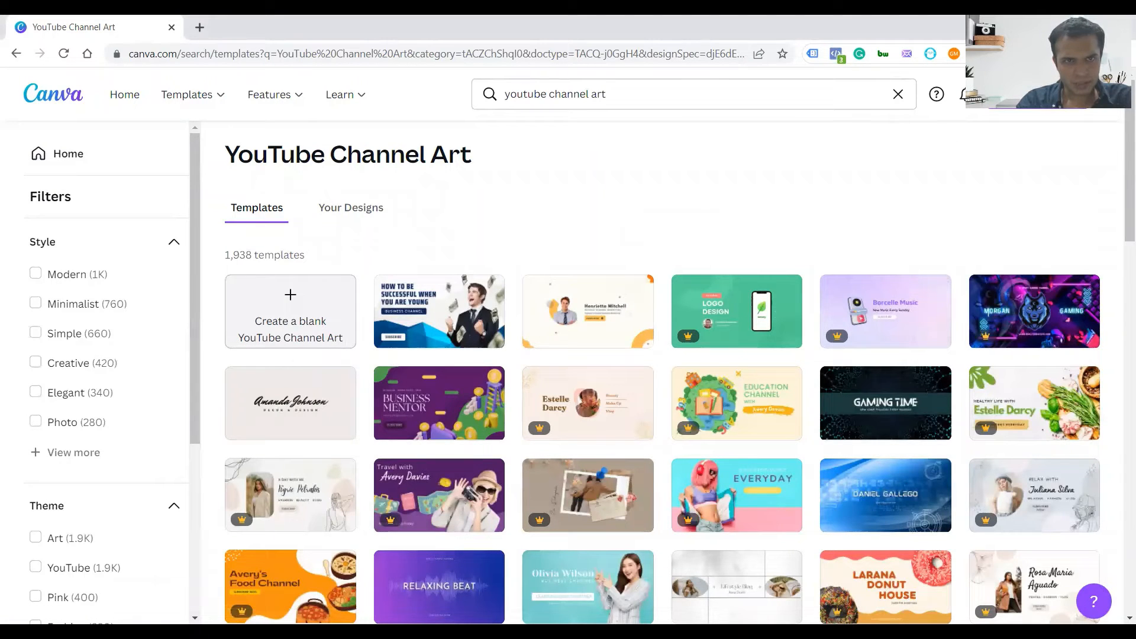
# - Expand the list of theme filters and restrict the YouTube Channel Art templates to the Food theme
pyautogui.scroll(-5, 559, 378)
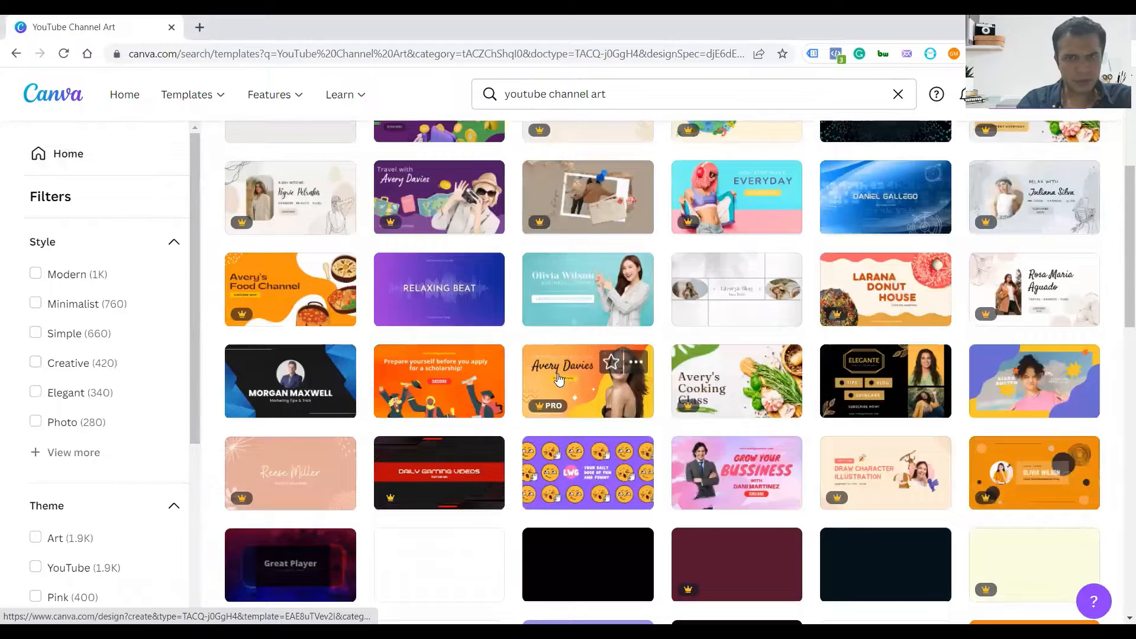
pyautogui.scroll(-1, 559, 379)
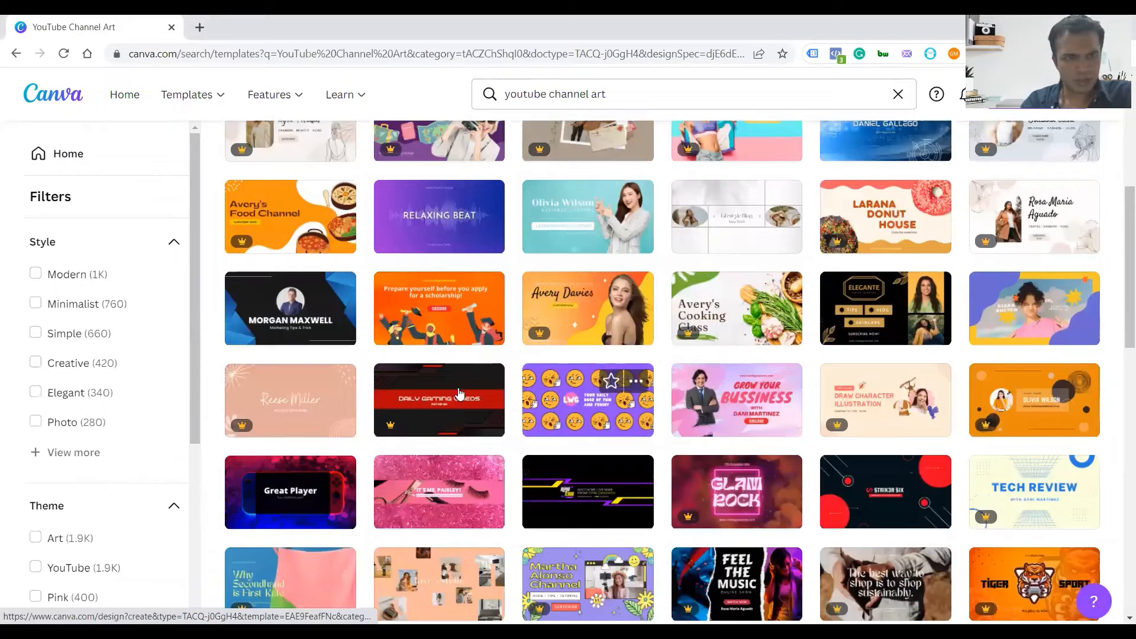
pyautogui.scroll(-5, 62, 421)
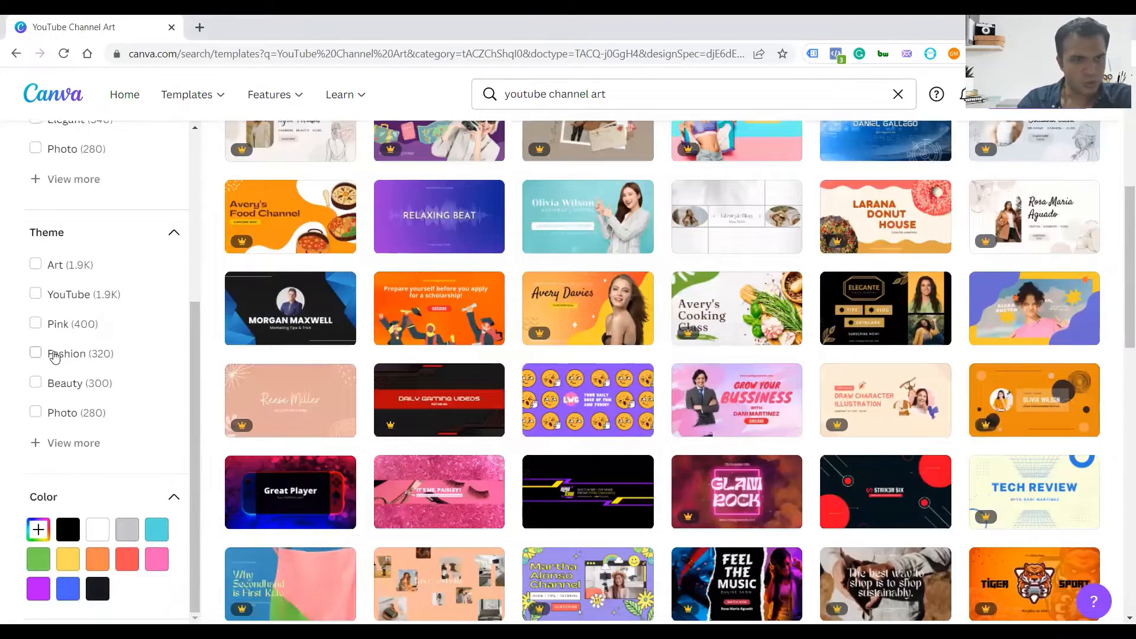
pyautogui.click(38, 451)
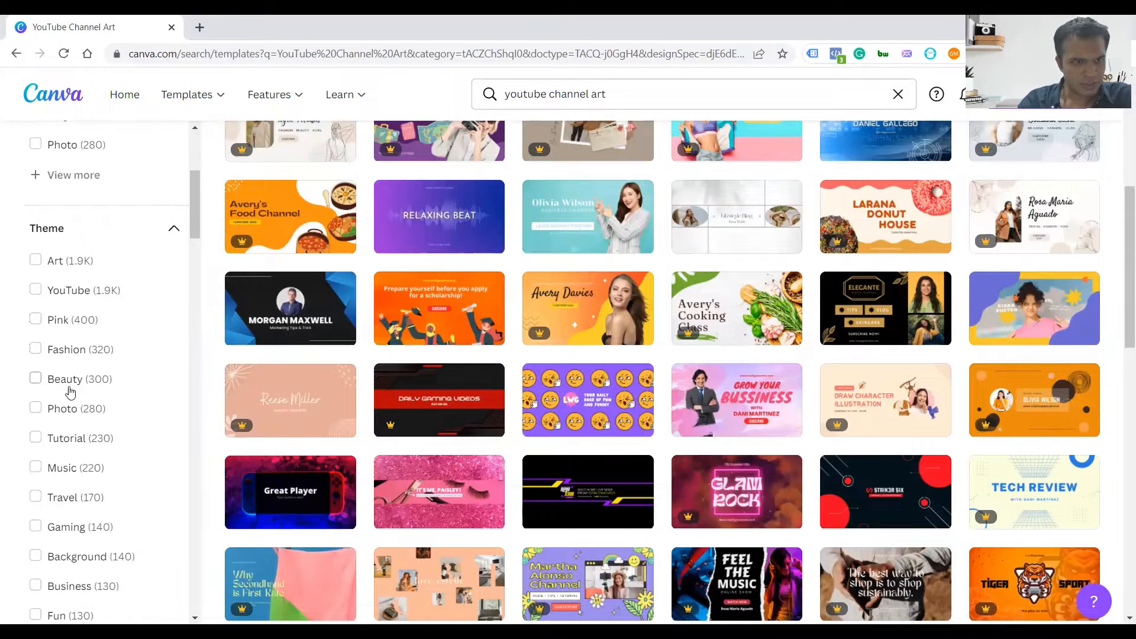
pyautogui.scroll(-1, 54, 468)
pyautogui.scroll(-2, 41, 450)
pyautogui.scroll(-1, 36, 437)
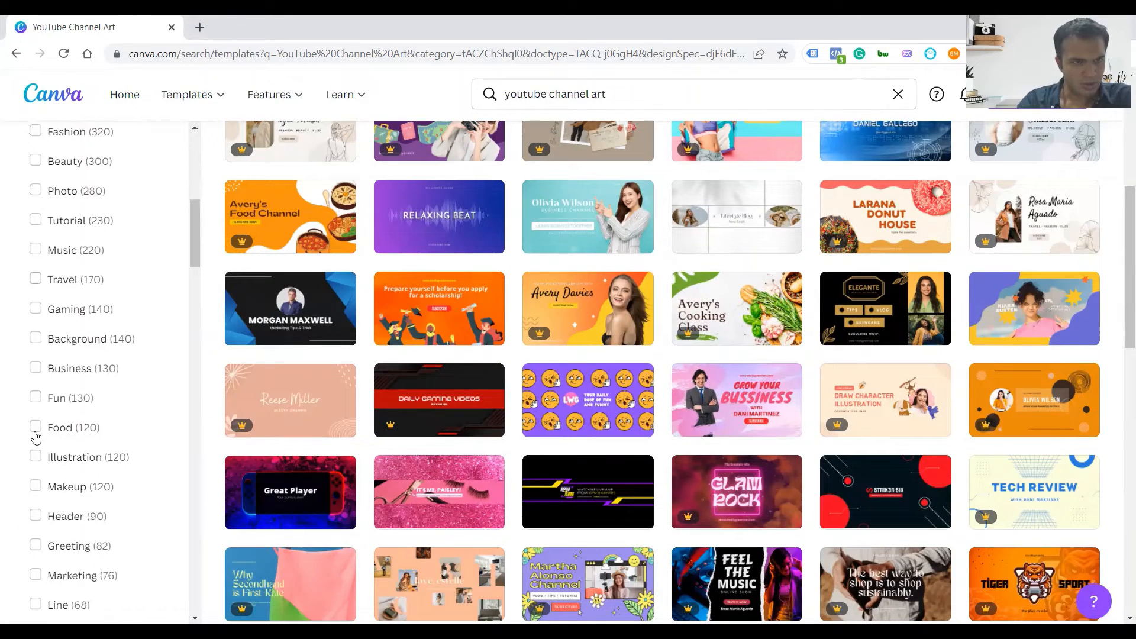
pyautogui.click(36, 434)
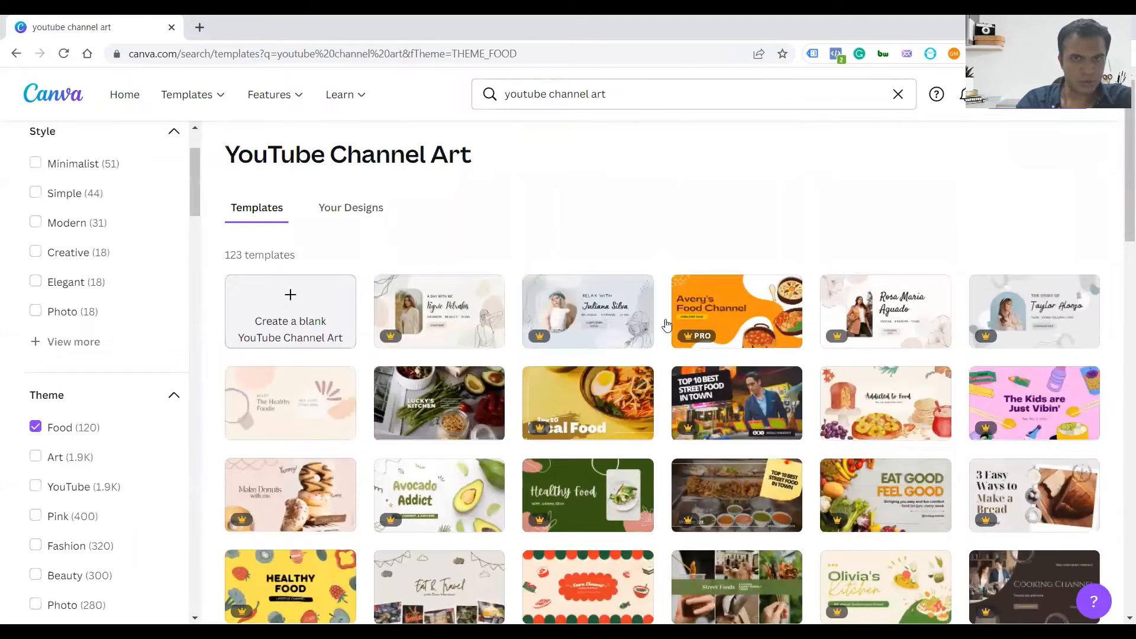
# - Browse the food templates and open the turquoise animated one with round food photos for editing
pyautogui.scroll(-2, 618, 248)
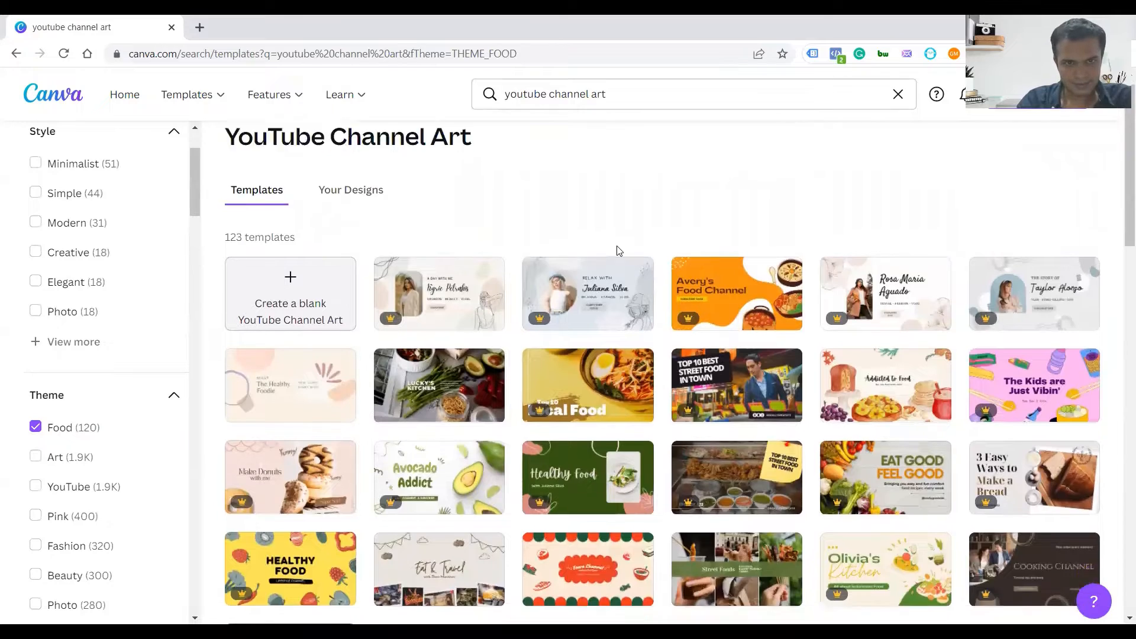
pyautogui.scroll(-3, 619, 249)
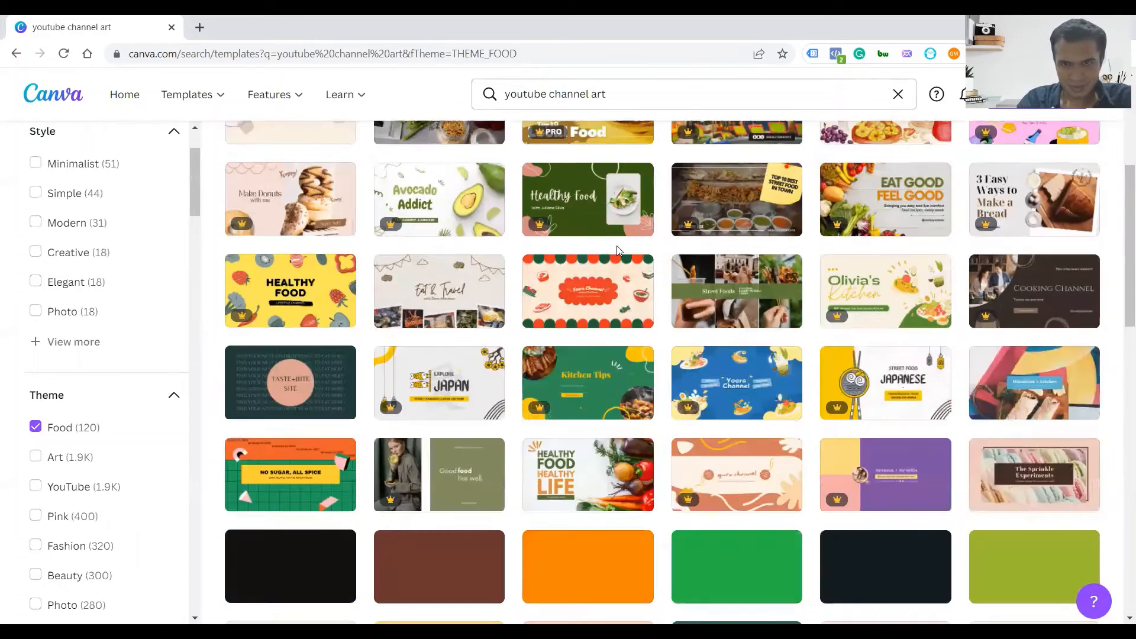
pyautogui.scroll(-1, 617, 246)
pyautogui.scroll(-3, 616, 246)
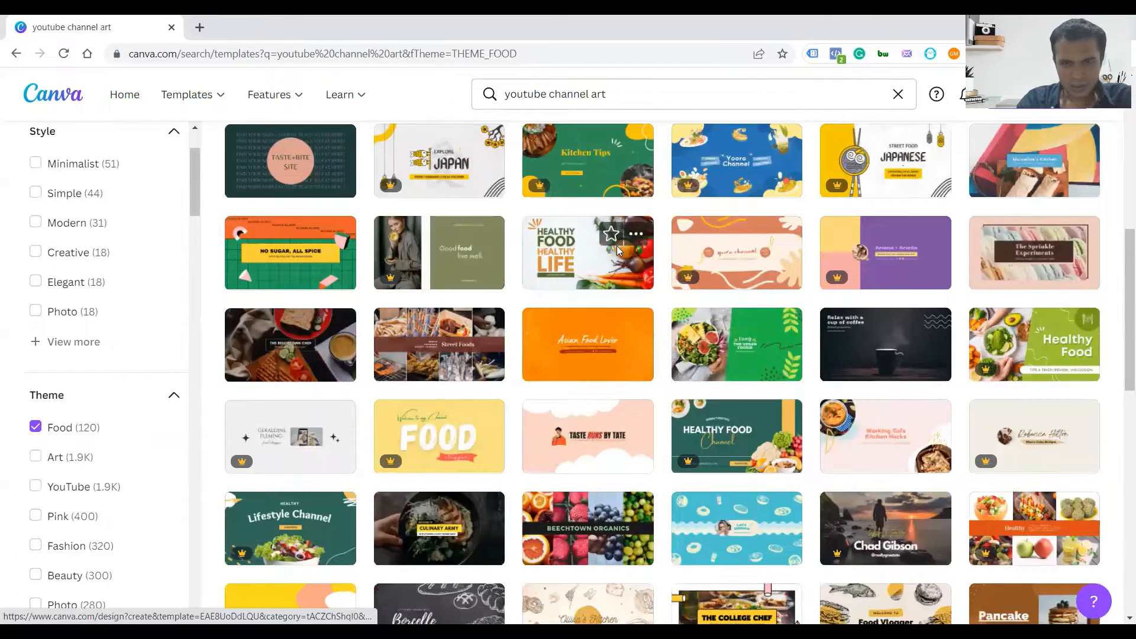
pyautogui.scroll(-3, 616, 246)
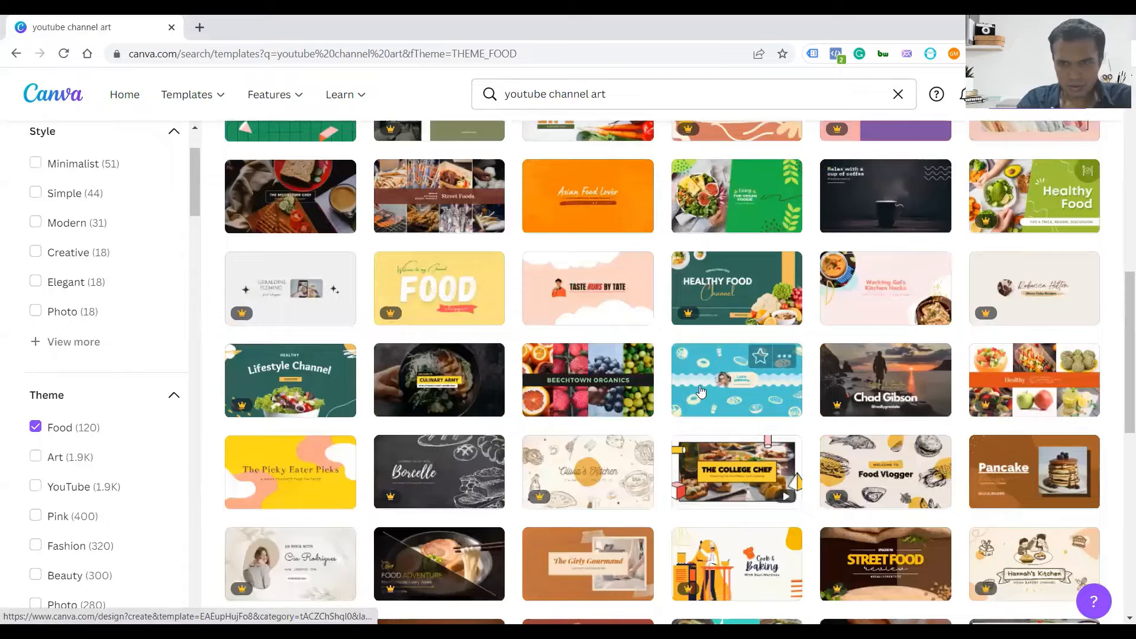
pyautogui.scroll(-3, 700, 390)
pyautogui.scroll(-3, 713, 300)
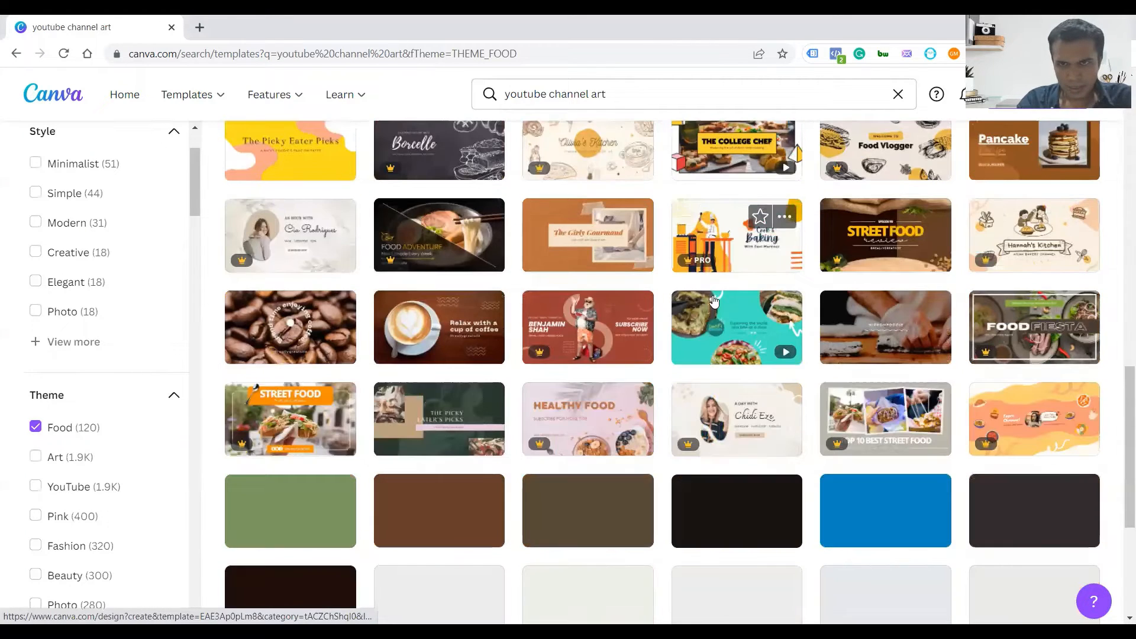
pyautogui.scroll(-1, 713, 301)
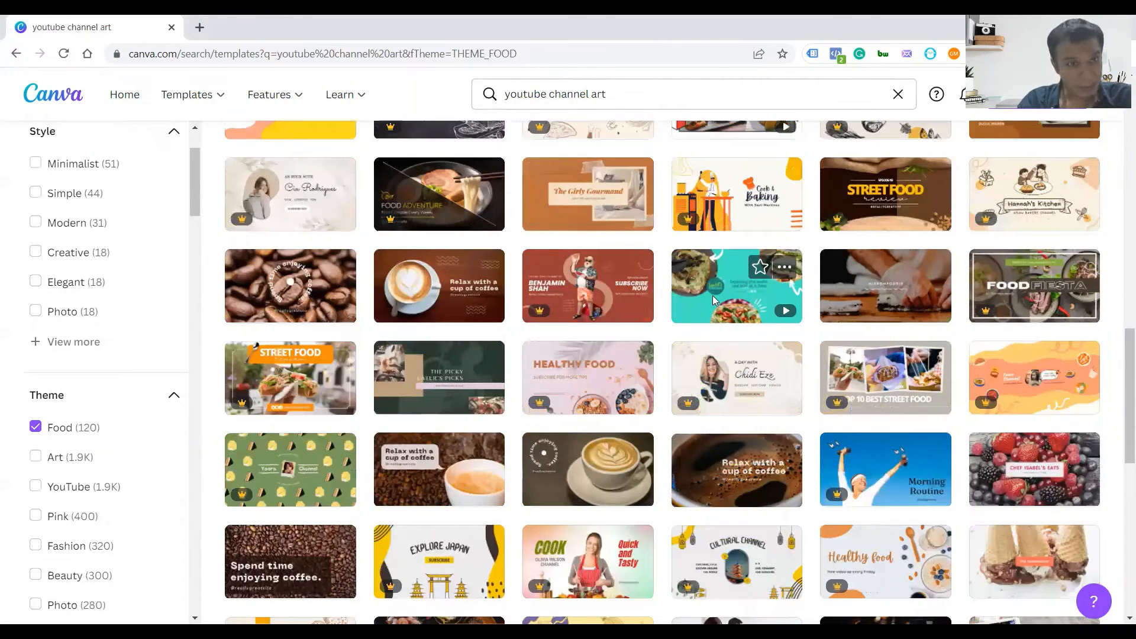
pyautogui.click(713, 296)
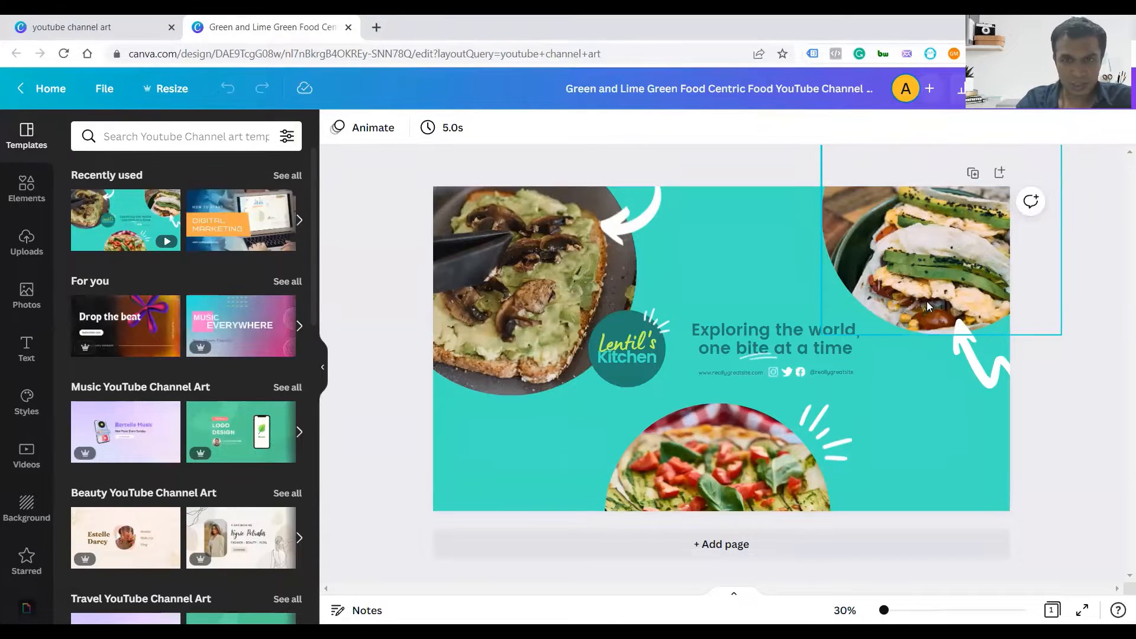
# - Replace "Lentil's" with "Xen" in the round Kitchen logo
pyautogui.click(624, 346)
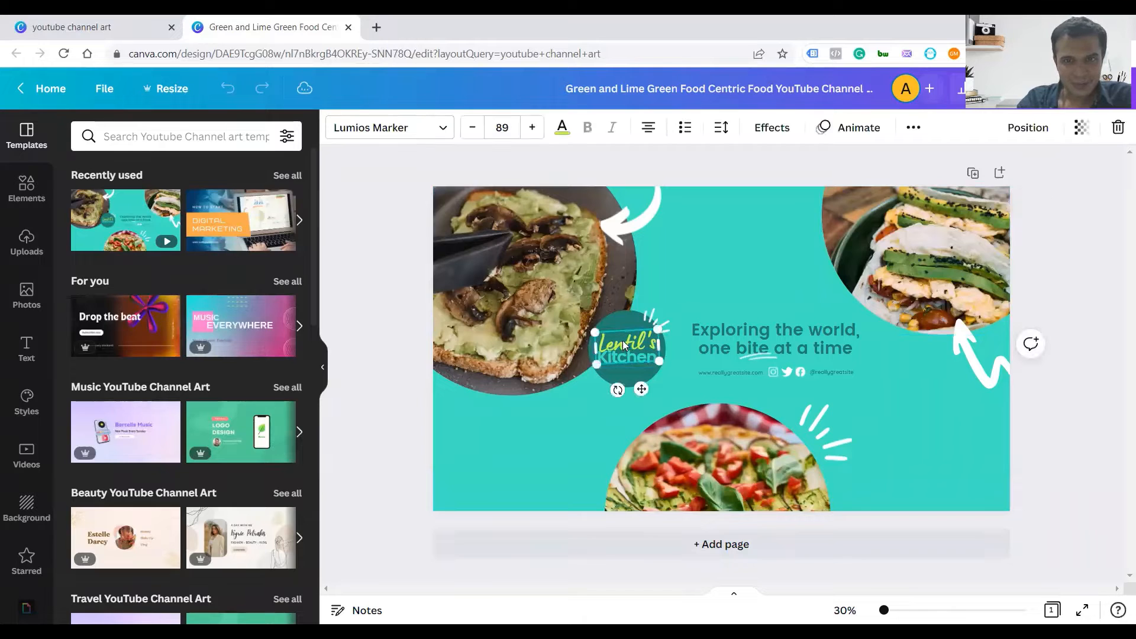
pyautogui.click(624, 343)
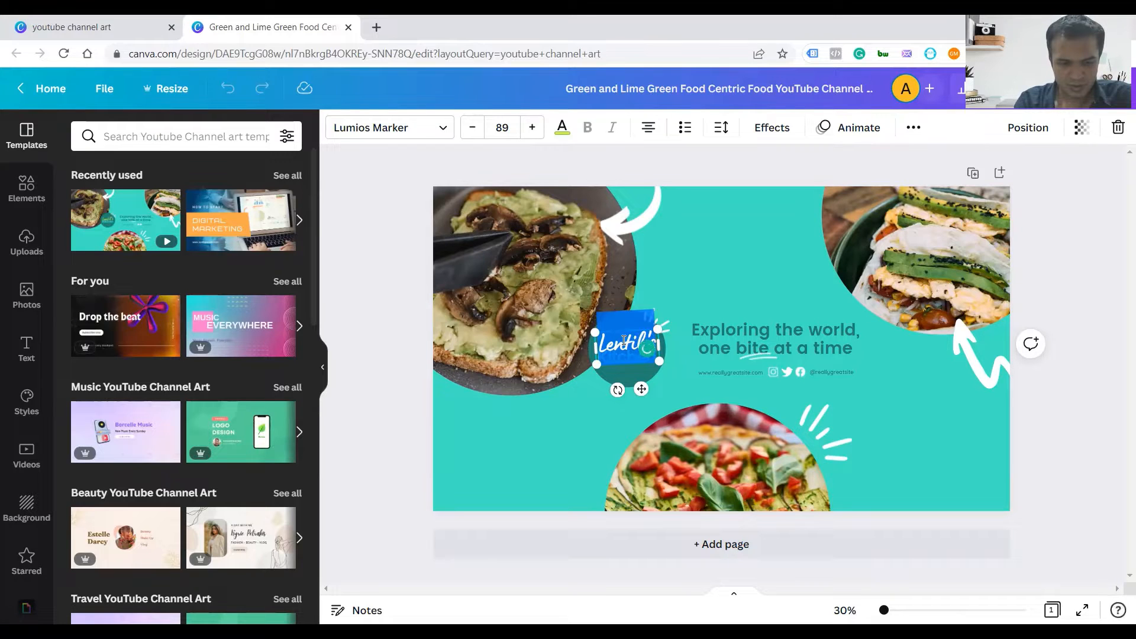
pyautogui.press('BackSpace')
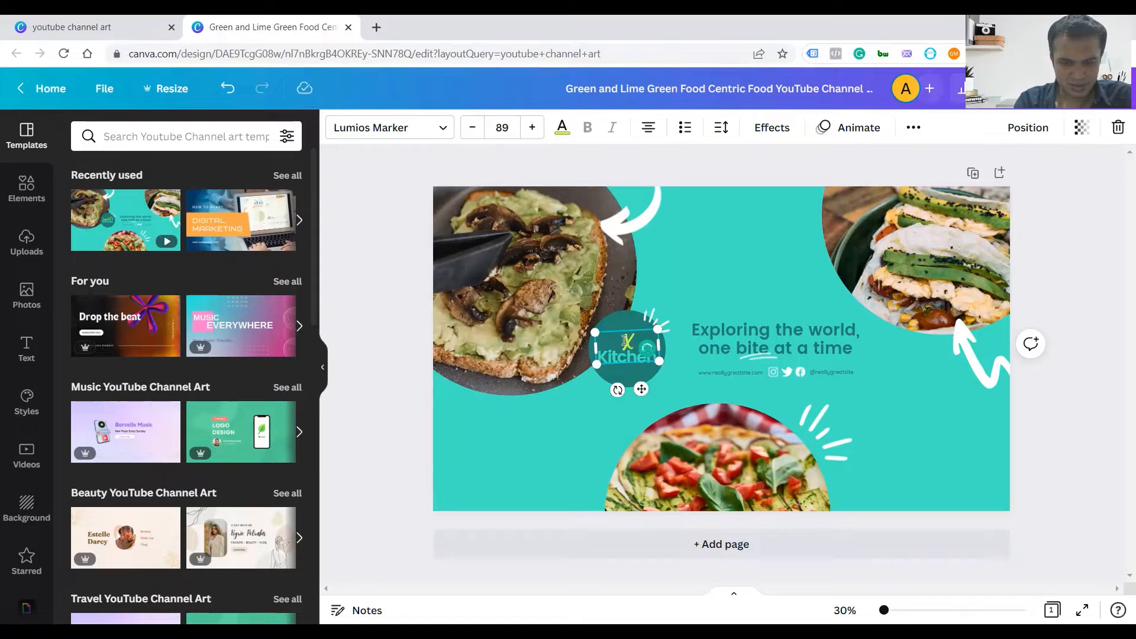
pyautogui.write('X')
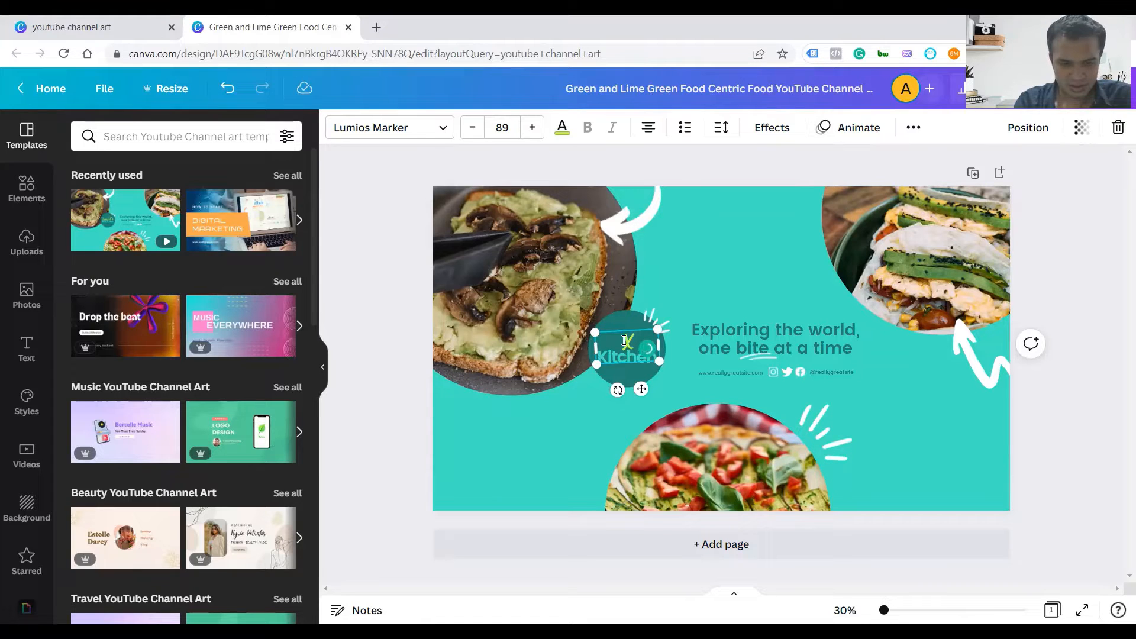
pyautogui.write('en')
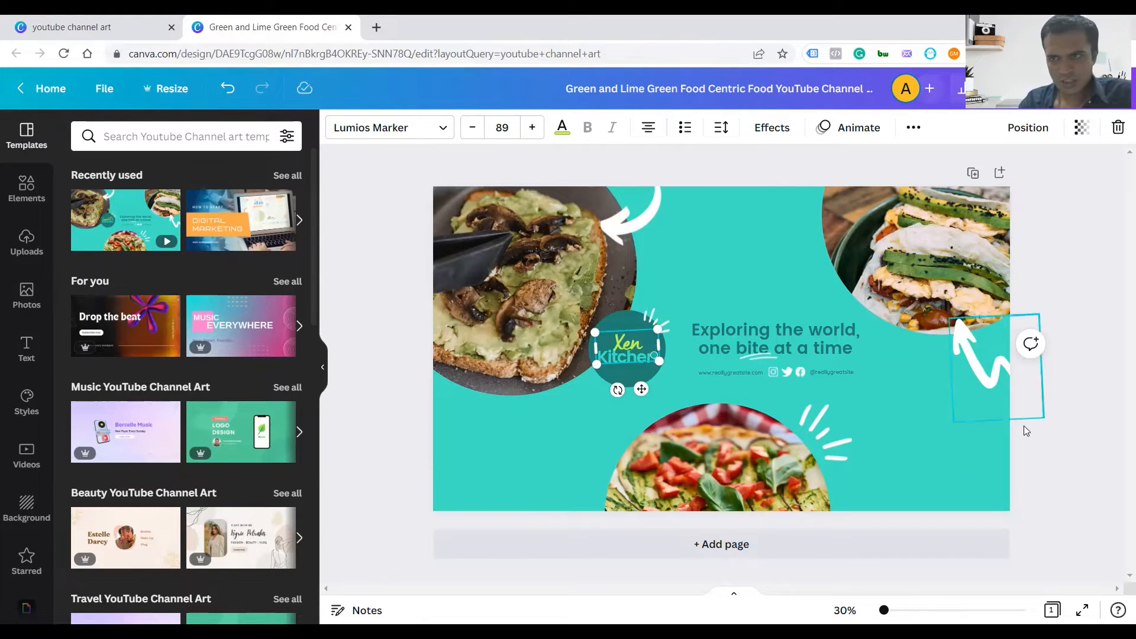
pyautogui.click(1080, 413)
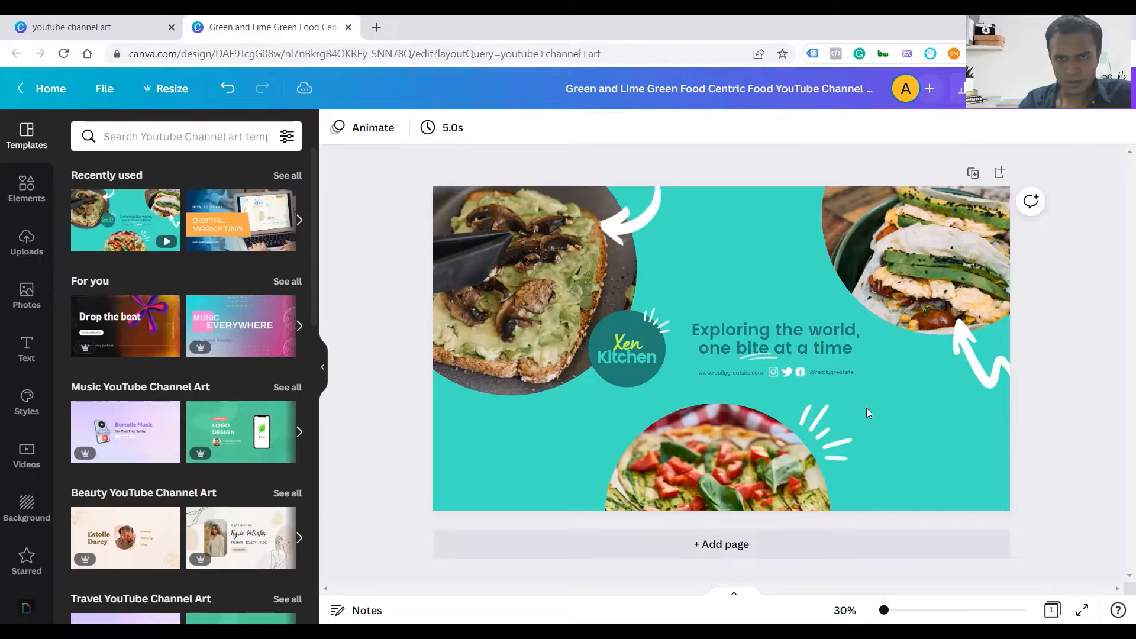
# - Set the website address text under the tagline to font size 26.3 and align it left
pyautogui.click(633, 356)
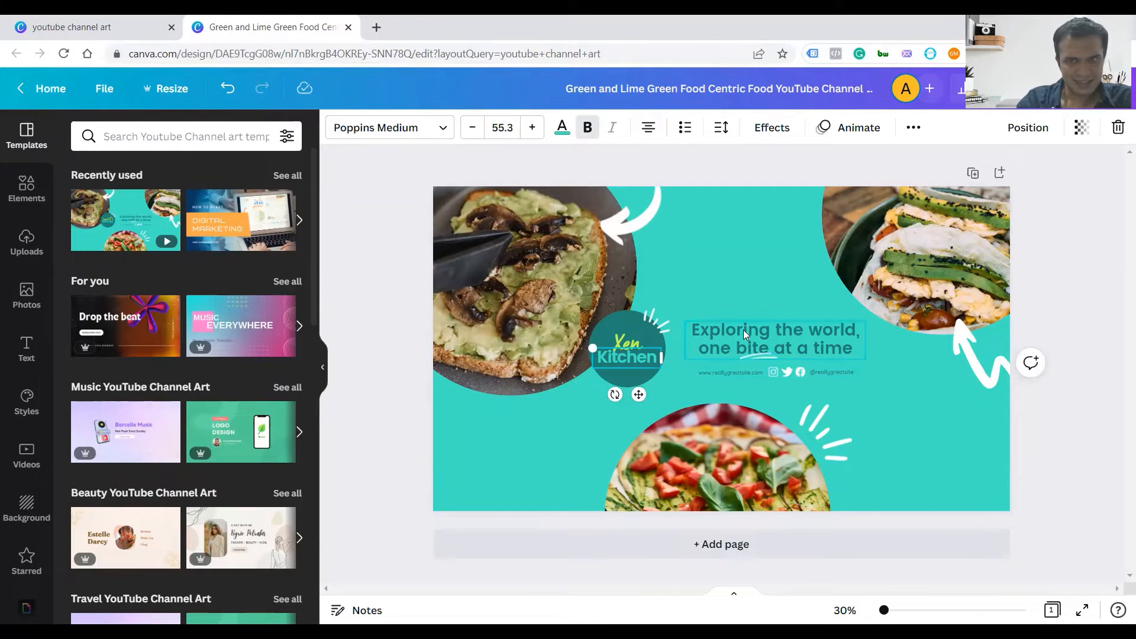
pyautogui.click(746, 371)
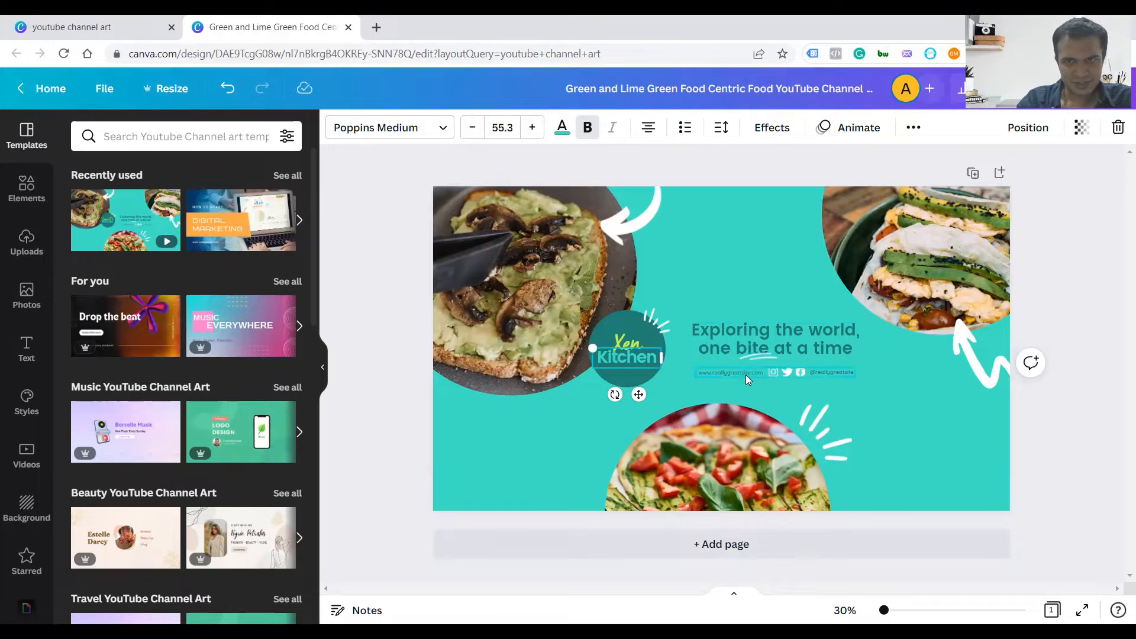
pyautogui.click(744, 373)
pyautogui.click(738, 371)
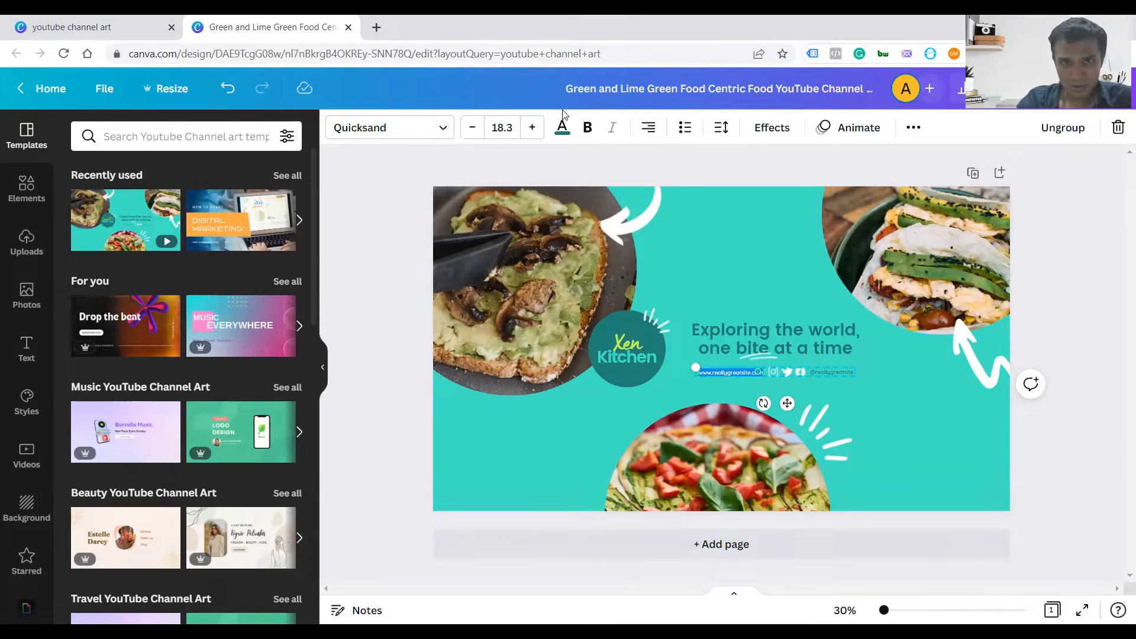
pyautogui.click(527, 131)
pyautogui.click(526, 130)
pyautogui.click(527, 130)
pyautogui.click(528, 130)
pyautogui.click(527, 130)
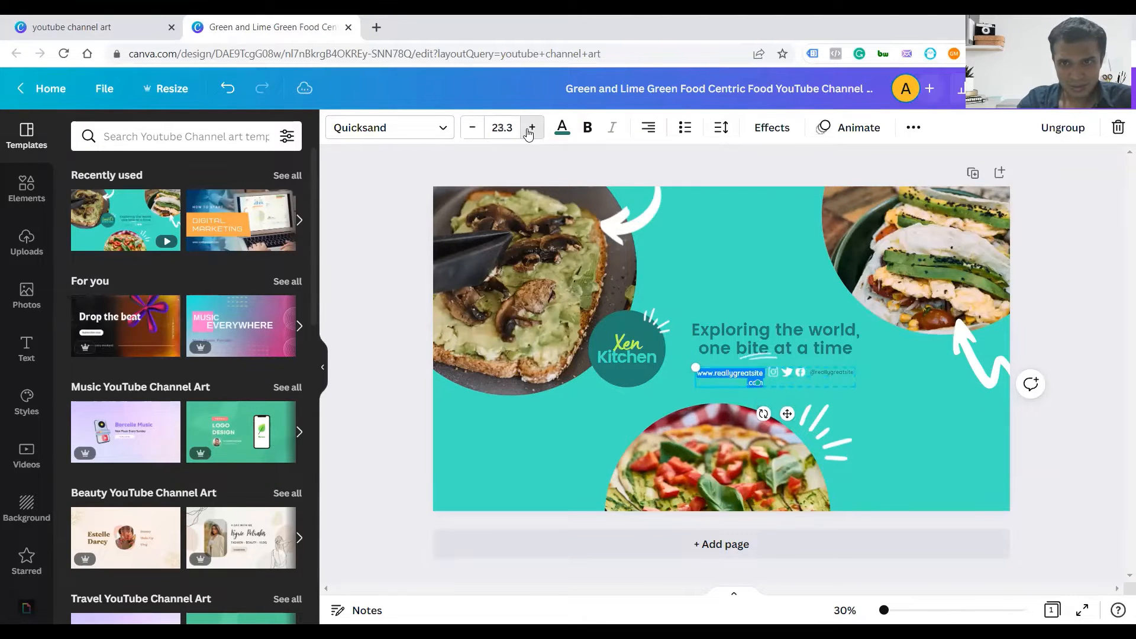
pyautogui.click(529, 131)
pyautogui.click(528, 131)
pyautogui.click(530, 130)
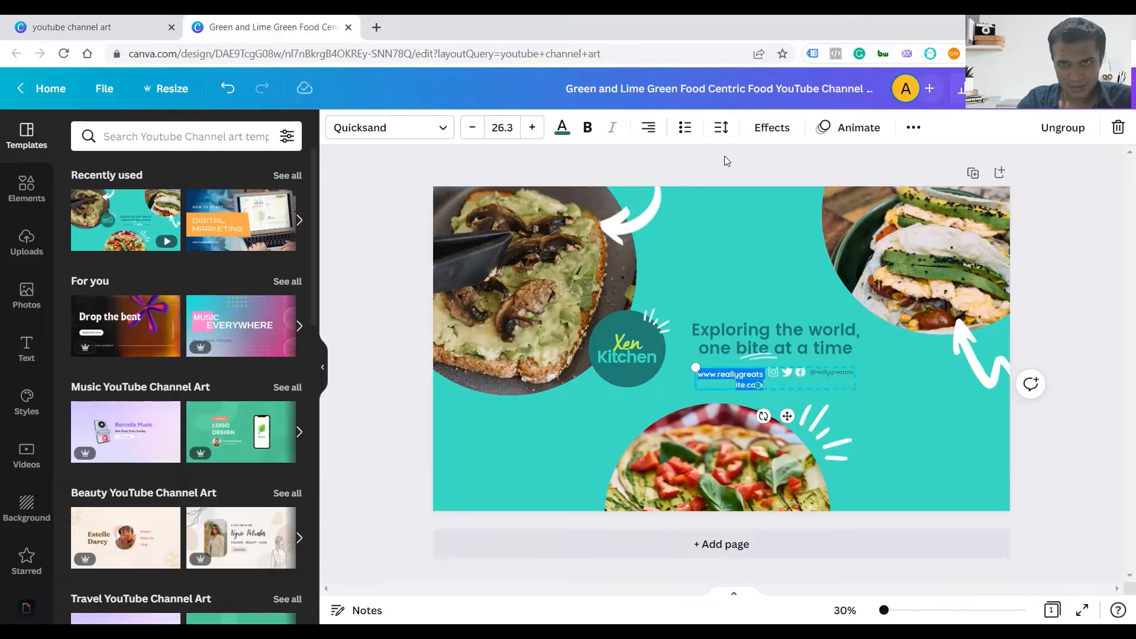
pyautogui.click(649, 131)
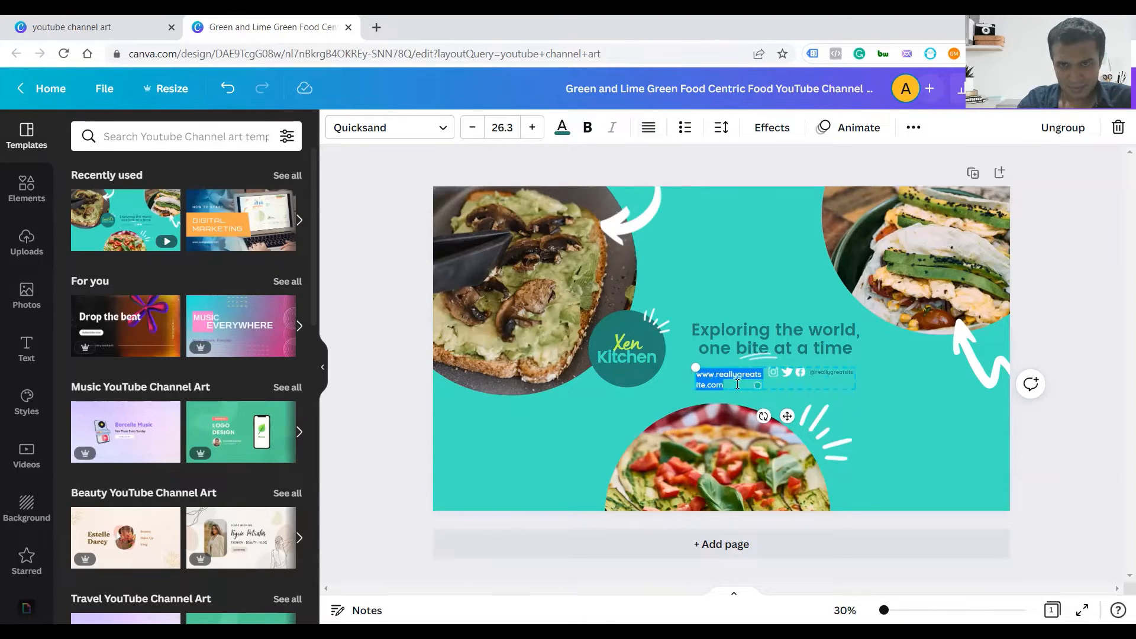
# - Move the website and social media group below the toast photo and enlarge it until the website text reaches size 73.4
pyautogui.click(697, 379)
pyautogui.moveTo(697, 368); pyautogui.dragTo(673, 343)
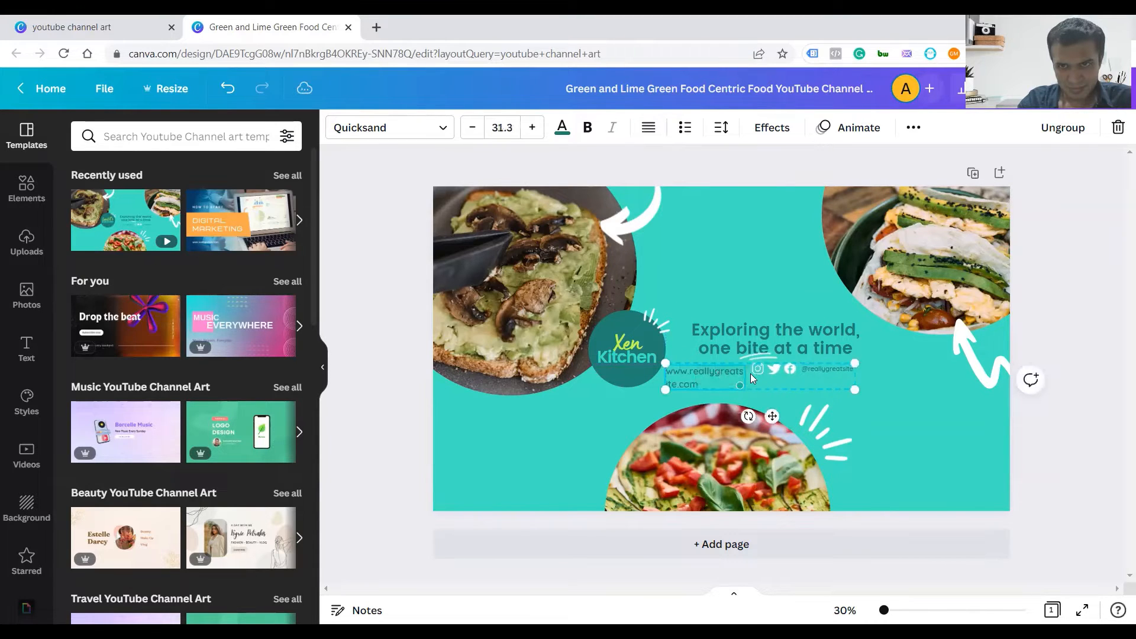
pyautogui.moveTo(744, 368); pyautogui.dragTo(723, 219)
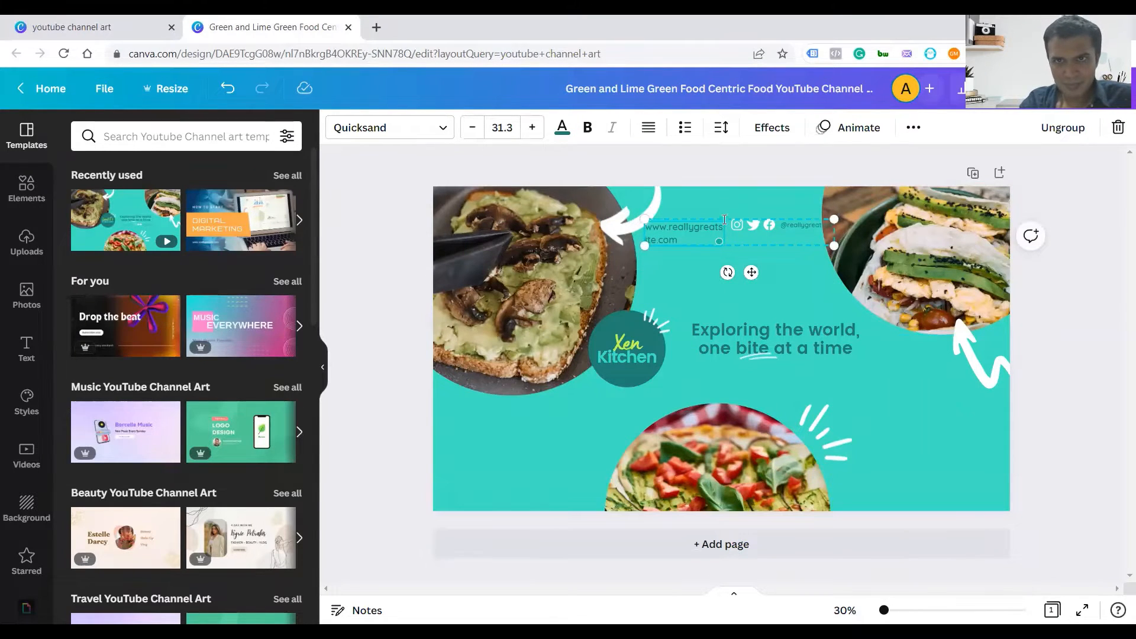
pyautogui.moveTo(777, 236); pyautogui.dragTo(546, 422)
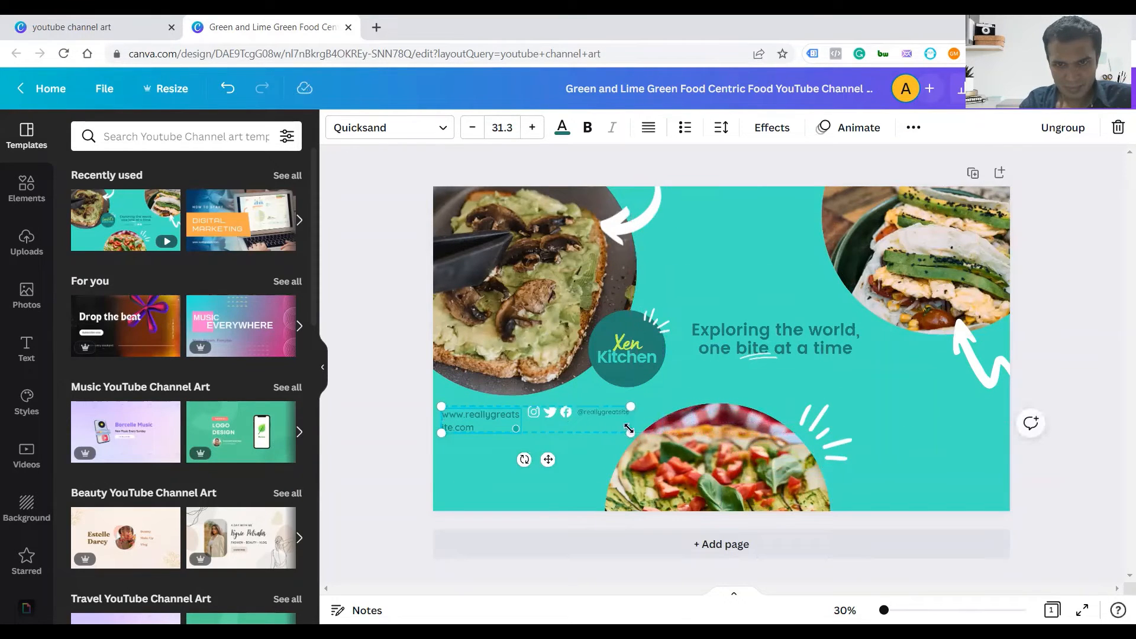
pyautogui.moveTo(628, 429); pyautogui.dragTo(886, 447)
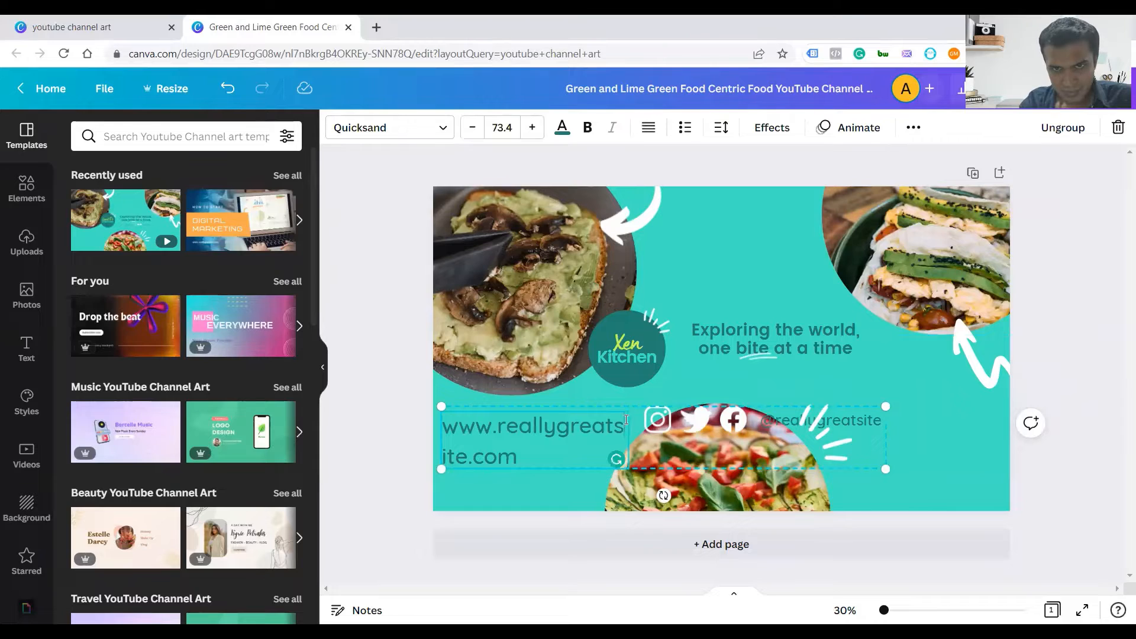
pyautogui.click(451, 457)
pyautogui.press('BackSpace')
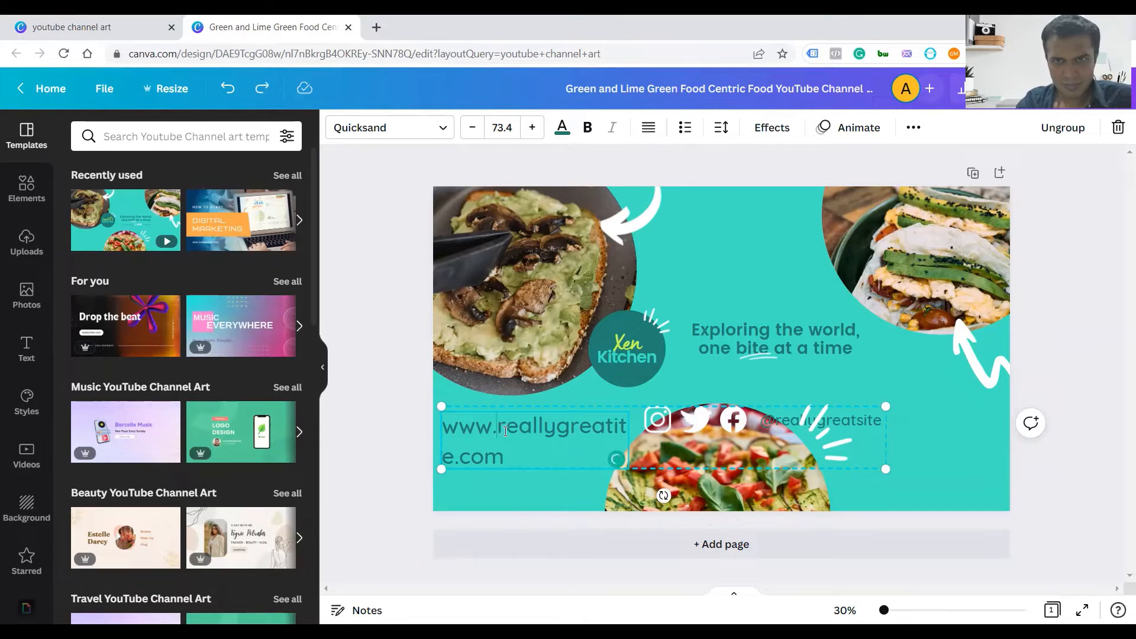
pyautogui.moveTo(505, 431); pyautogui.dragTo(452, 462)
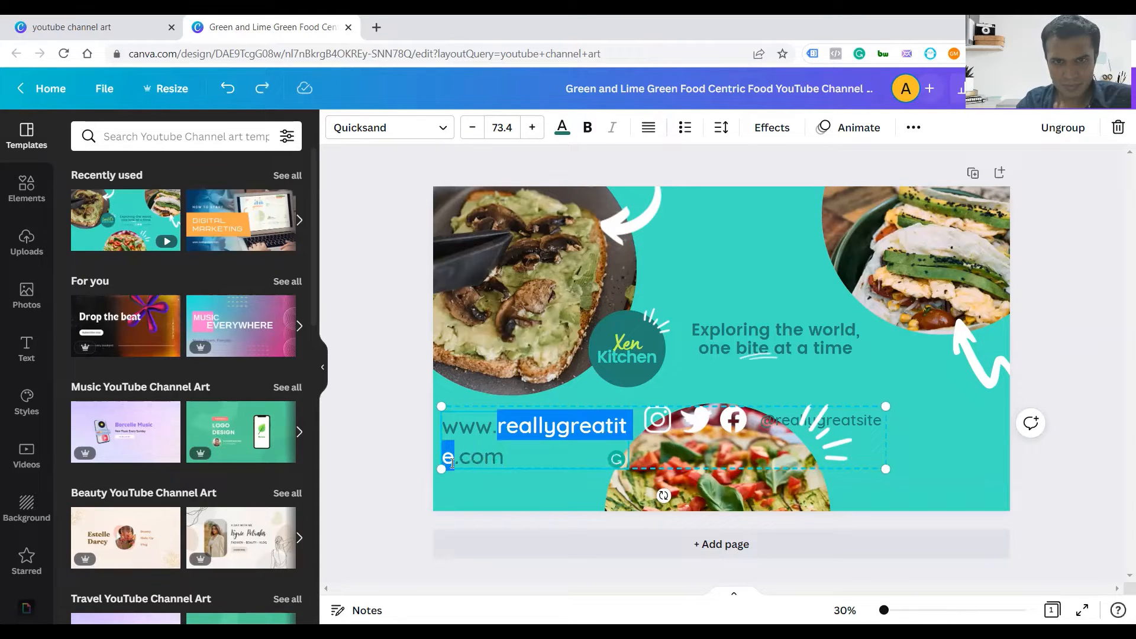
pyautogui.write('xenkitch')
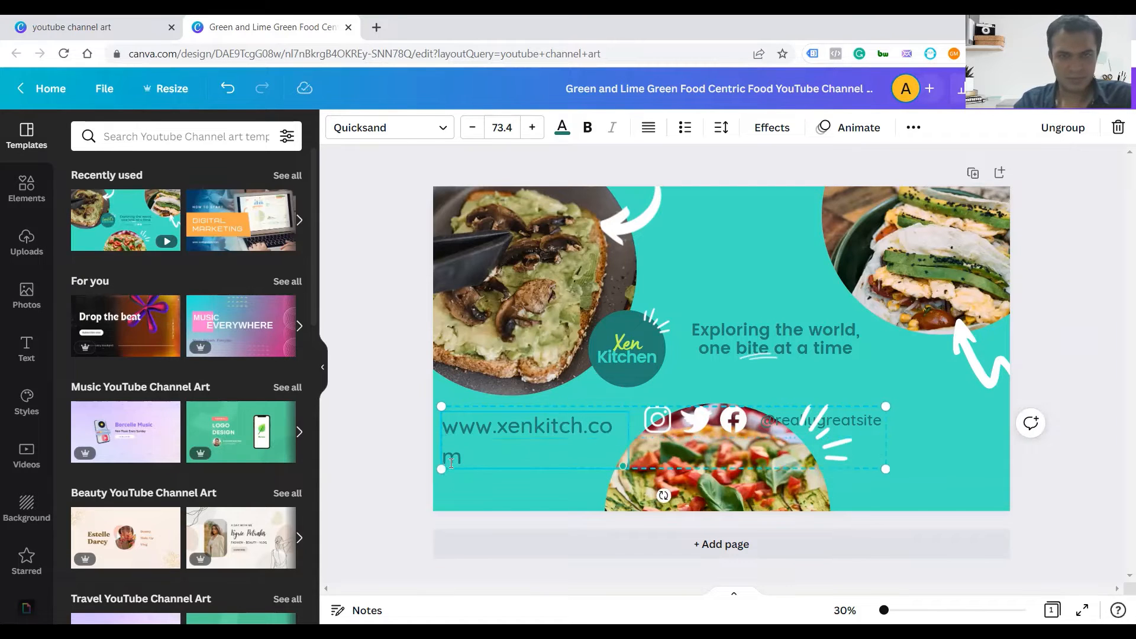
pyautogui.hotkey('ctrl', 'a')
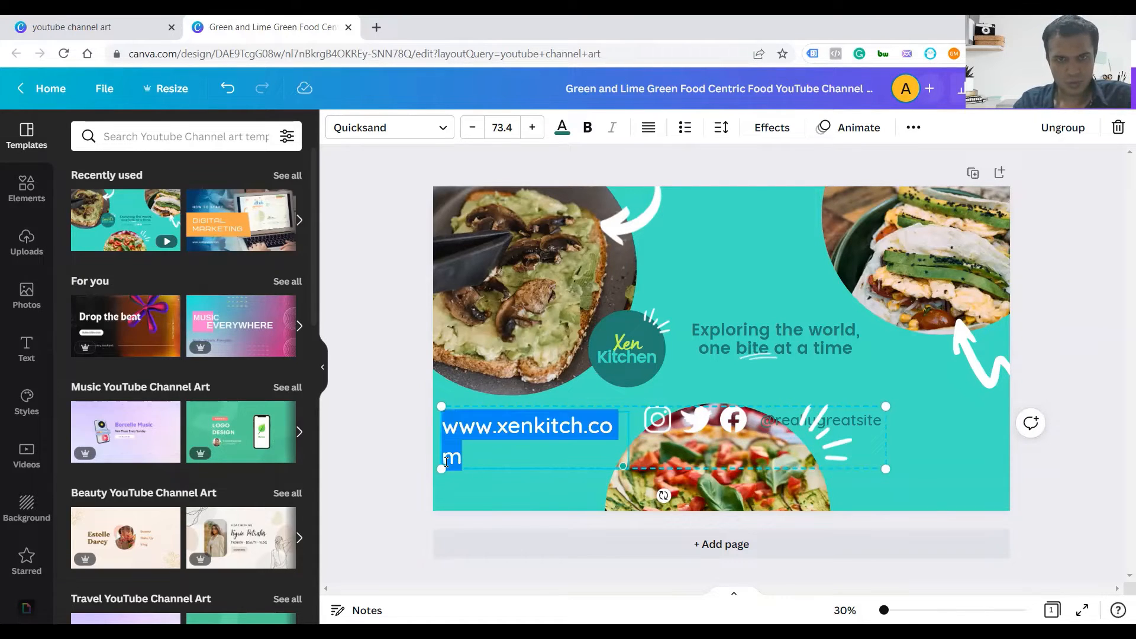
# - Reduce the website address text to size 69.4 and move the website and social media group beneath the tagline
pyautogui.click(471, 128)
pyautogui.click(471, 127)
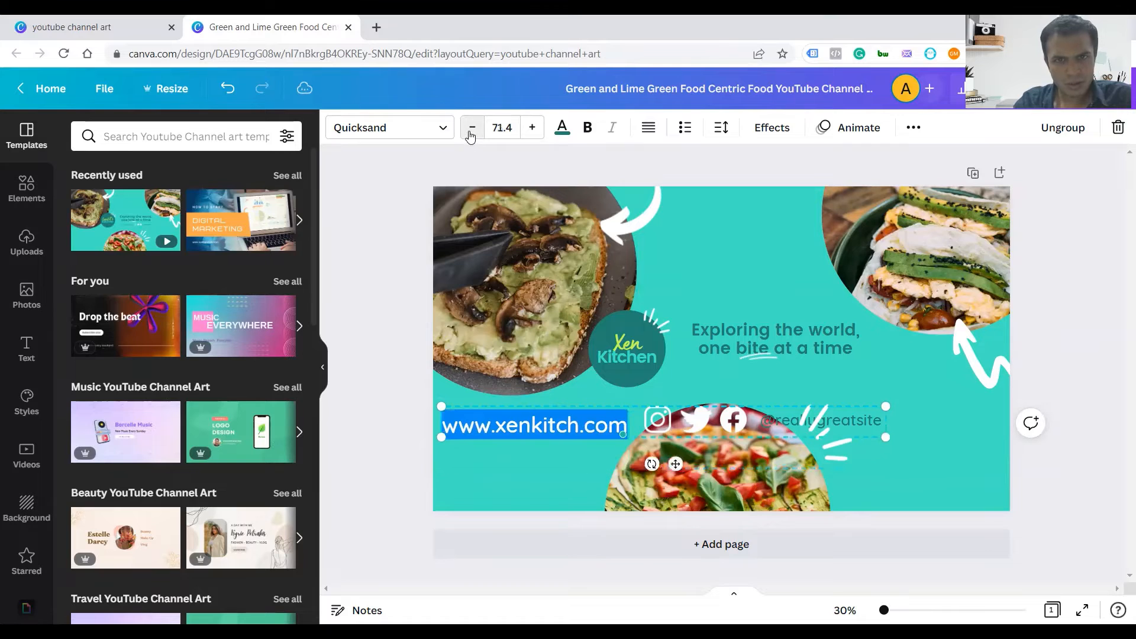
pyautogui.click(471, 128)
pyautogui.click(472, 128)
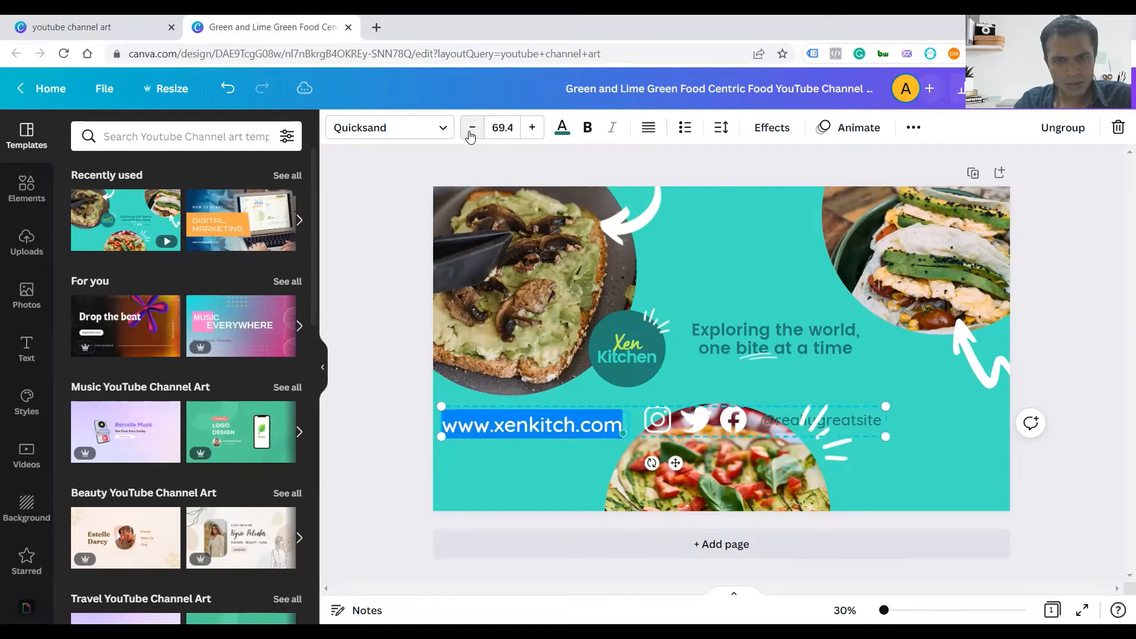
pyautogui.click(537, 452)
pyautogui.moveTo(571, 420); pyautogui.dragTo(792, 385)
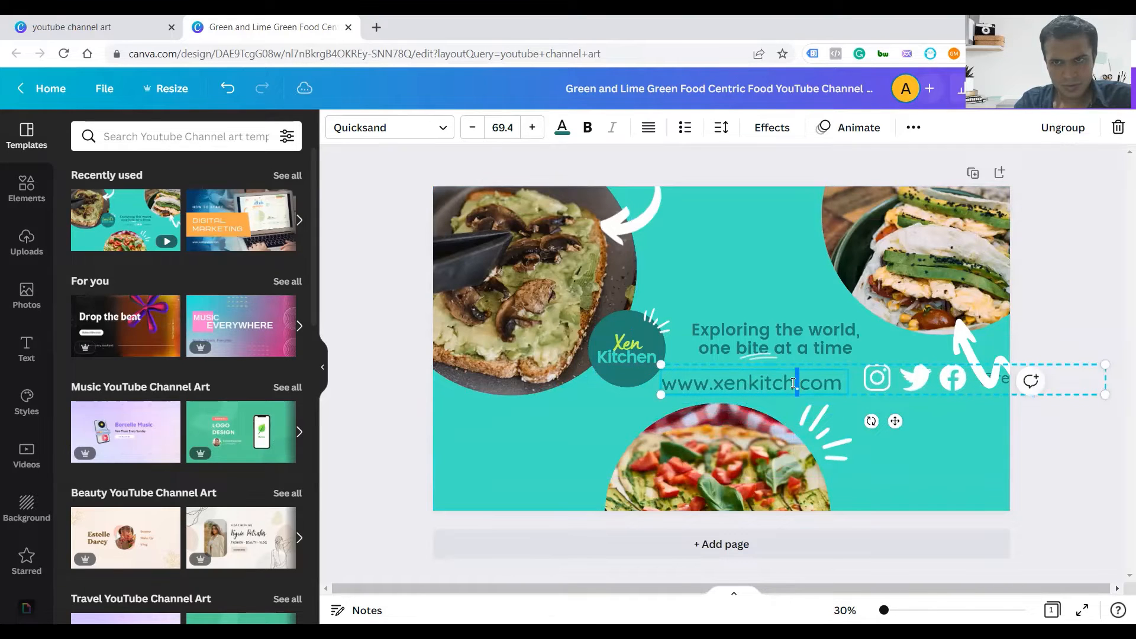
pyautogui.doubleClick(793, 386)
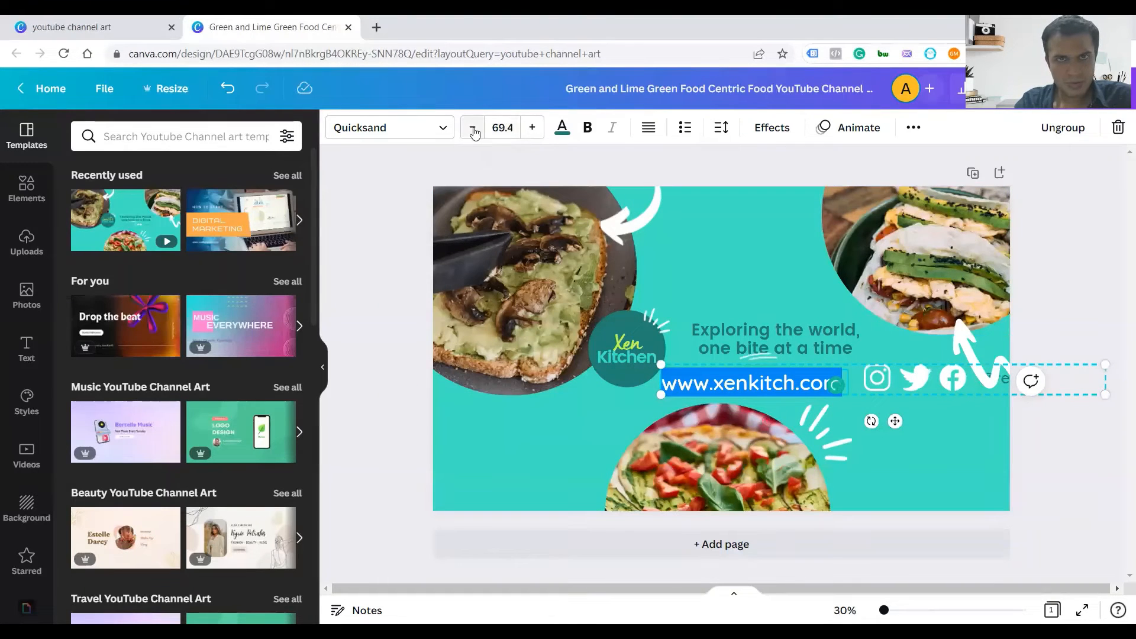
pyautogui.click(498, 128)
pyautogui.click(498, 128)
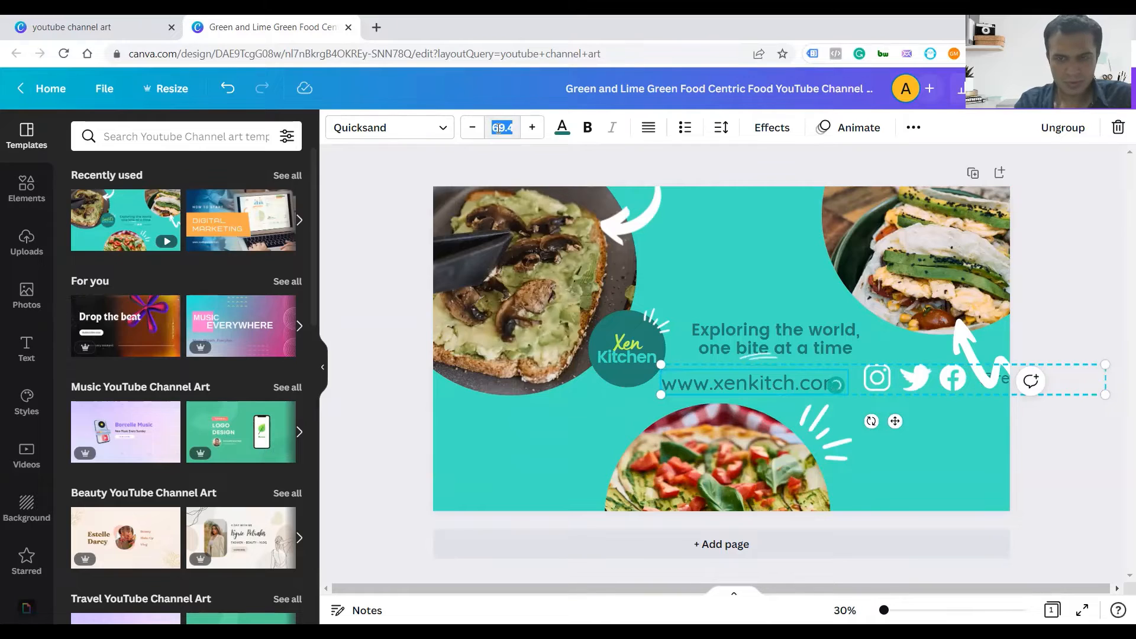
pyautogui.write('40')
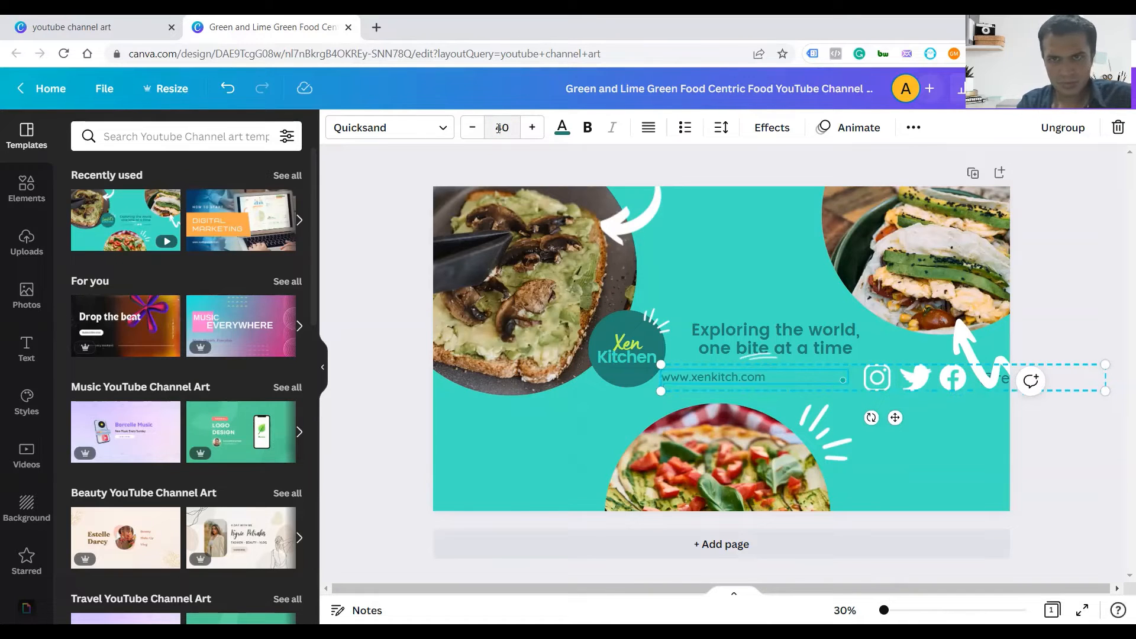
pyautogui.click(1052, 434)
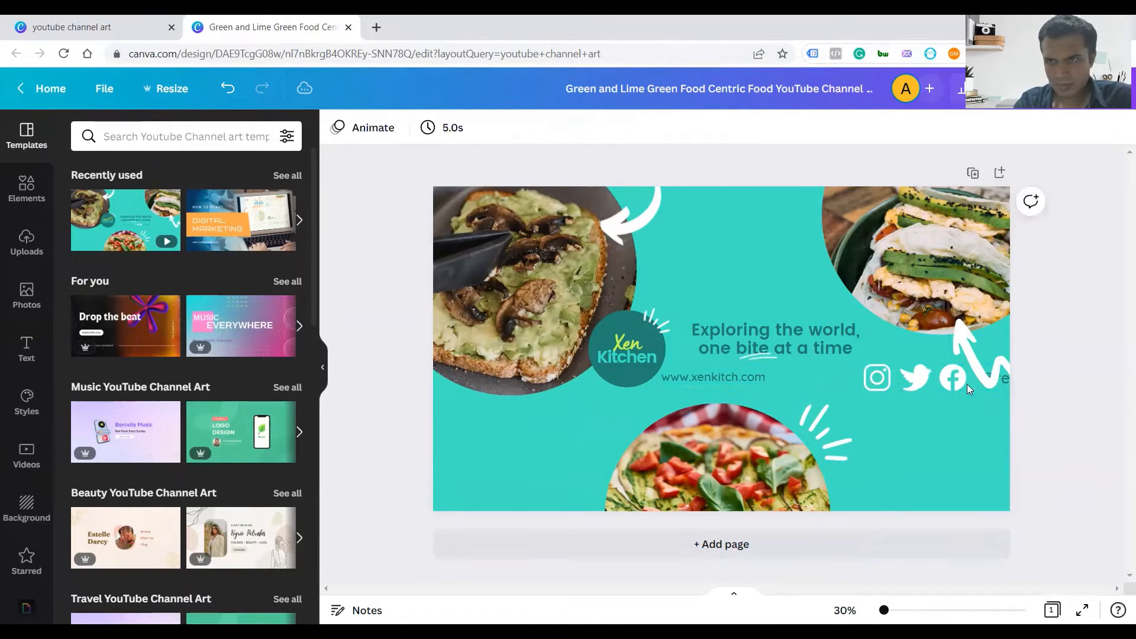
pyautogui.moveTo(931, 393); pyautogui.dragTo(814, 401)
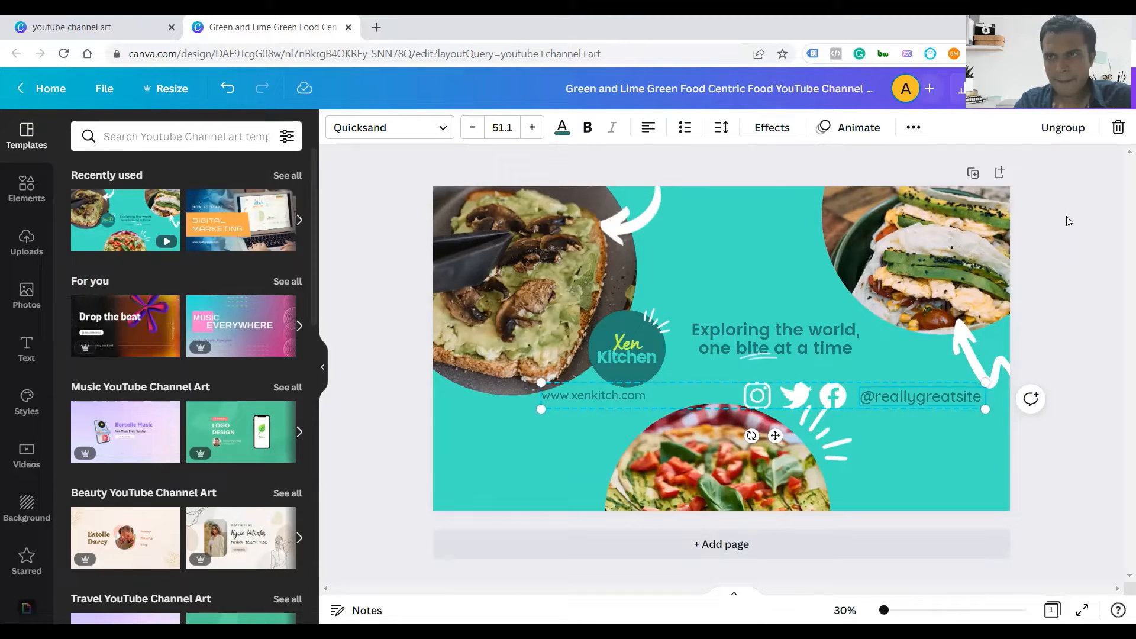
pyautogui.click(1064, 130)
pyautogui.click(849, 400)
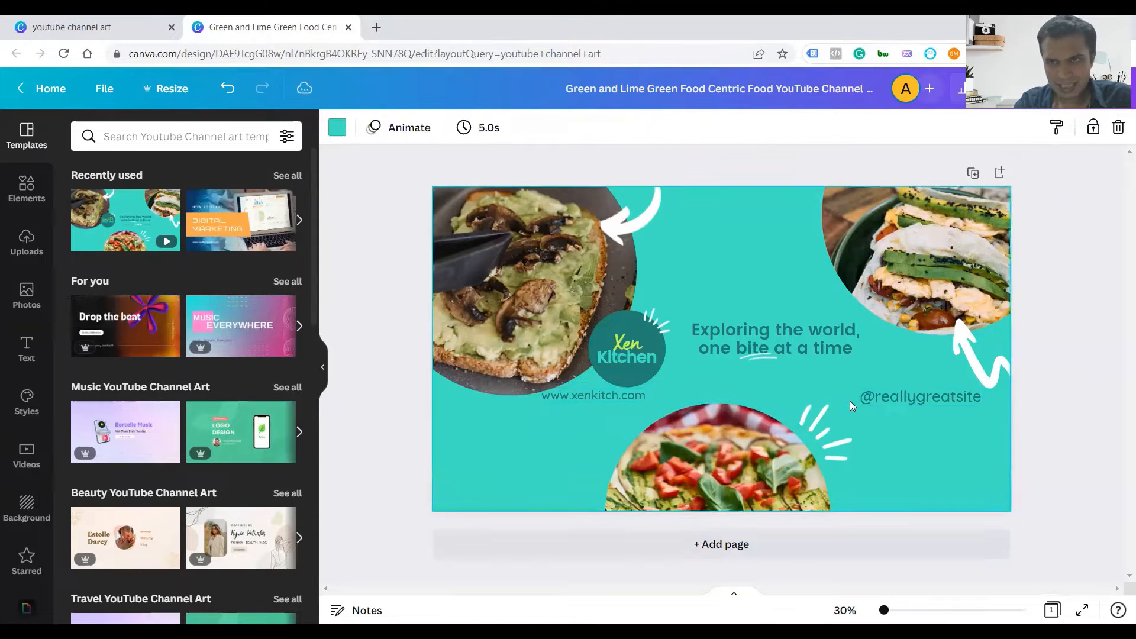
pyautogui.click(894, 394)
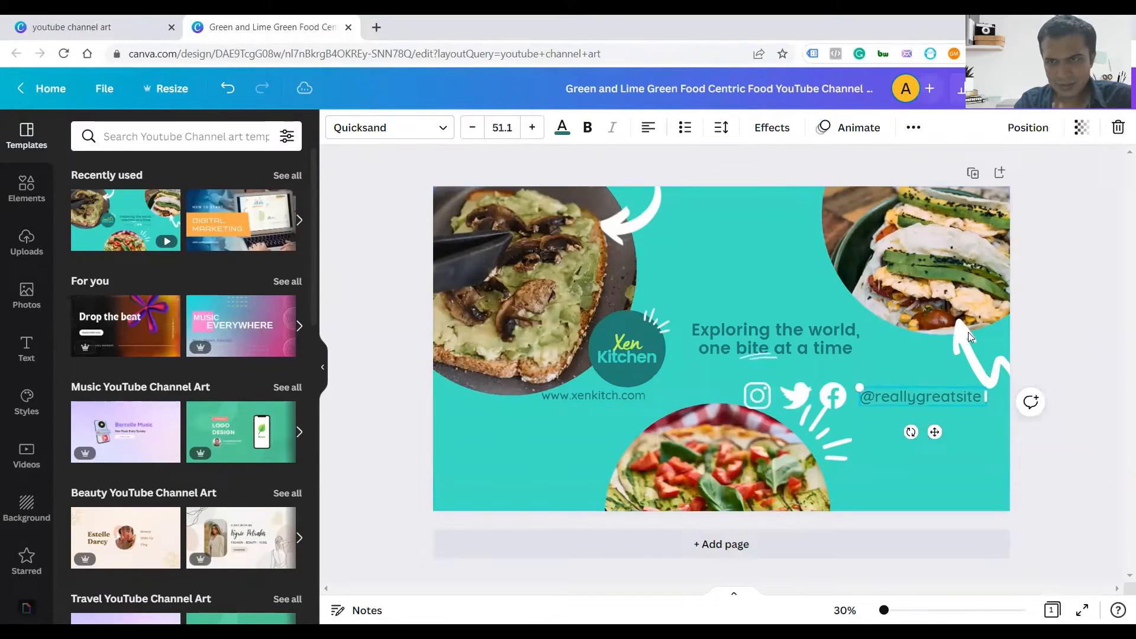
pyautogui.click(1118, 128)
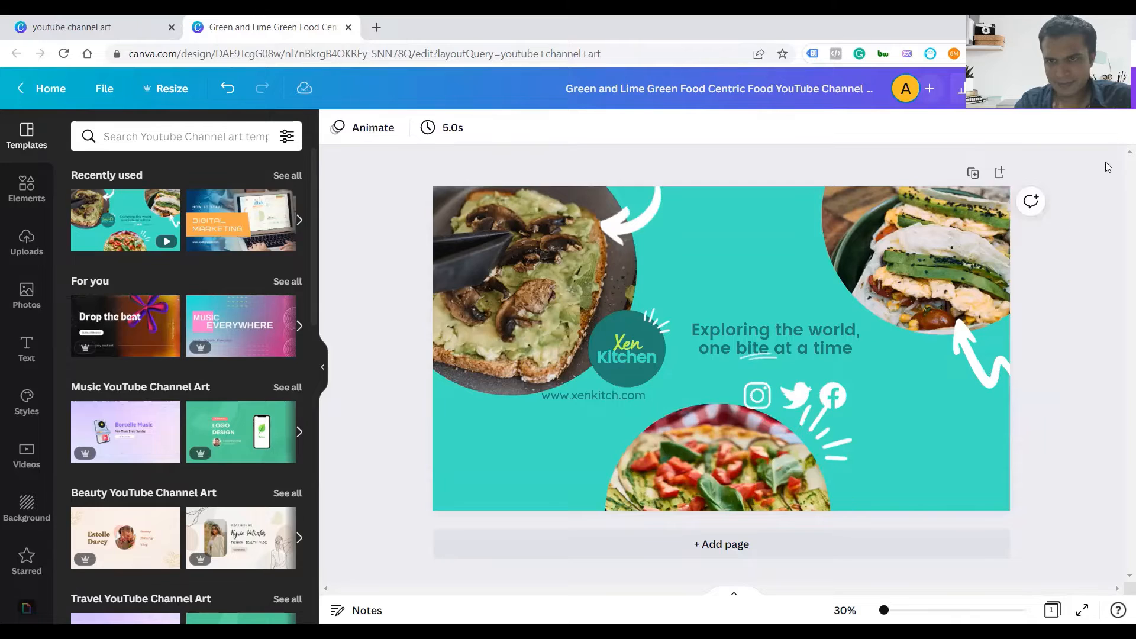
# - Place the Instagram, Twitter and Facebook icons in a row under the tagline and move the website address above the tagline
pyautogui.click(763, 393)
pyautogui.moveTo(762, 392)
pyautogui.mouseDown()
pyautogui.moveTo(758, 377)
pyautogui.moveTo(735, 378)
pyautogui.moveTo(779, 382)
pyautogui.moveTo(763, 373)
pyautogui.mouseUp()
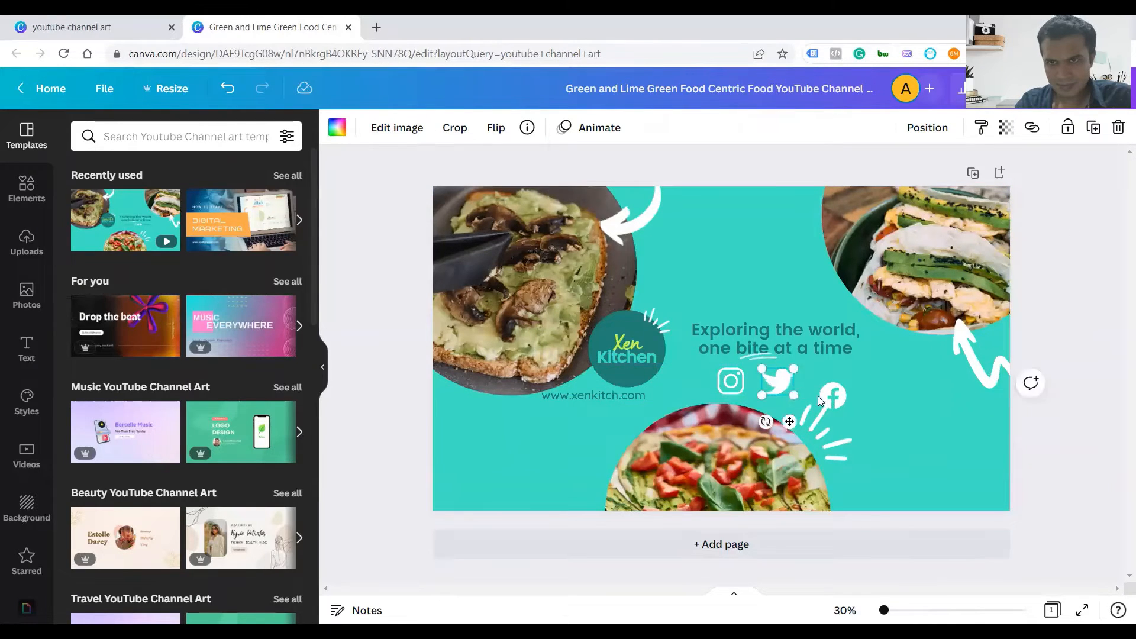
pyautogui.moveTo(830, 402)
pyautogui.mouseDown()
pyautogui.moveTo(831, 389)
pyautogui.moveTo(815, 388)
pyautogui.mouseUp()
pyautogui.moveTo(612, 395); pyautogui.dragTo(769, 309)
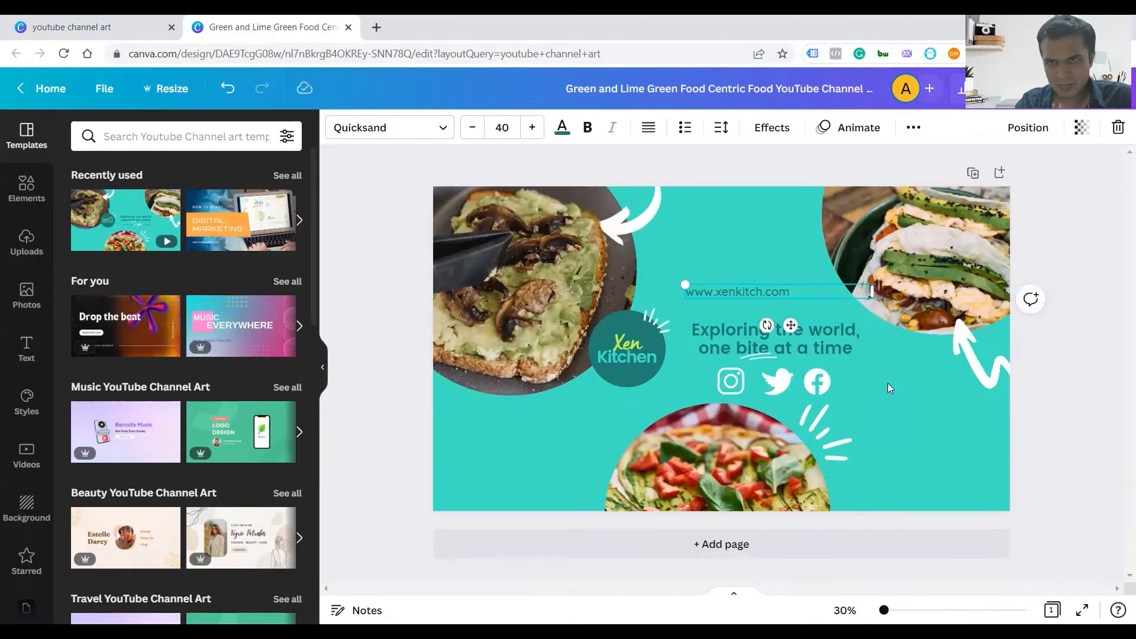
pyautogui.click(859, 395)
# - Try grouping the Instagram, Twitter and Facebook icons, and undo the grouping
pyautogui.click(733, 382)
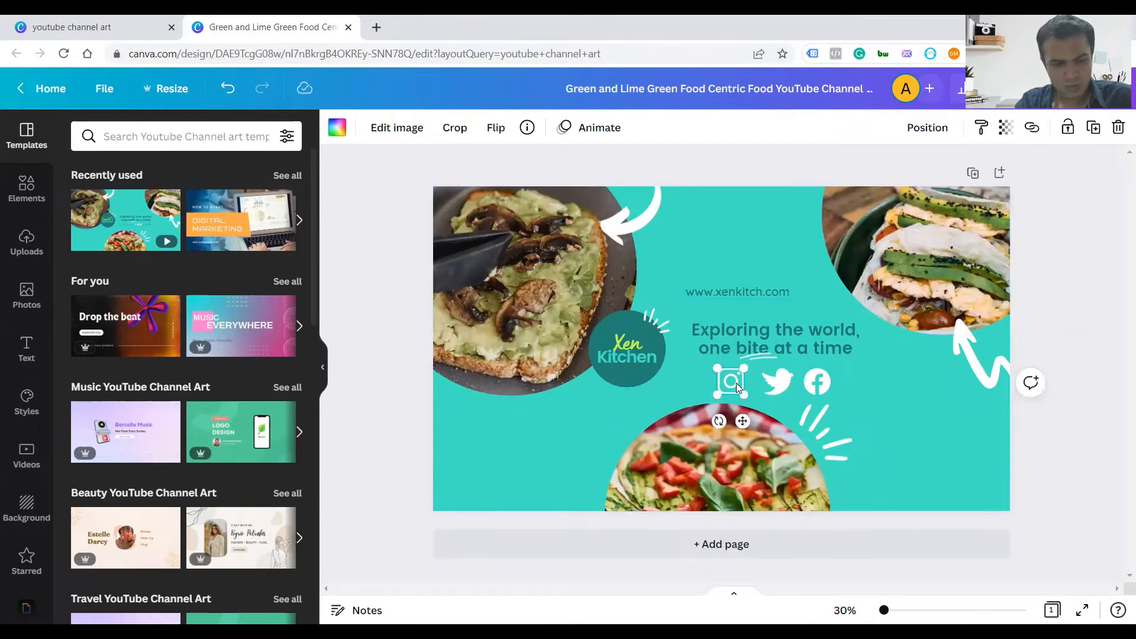
pyautogui.keyDown('shift'); pyautogui.click(787, 388); pyautogui.keyUp('shift')
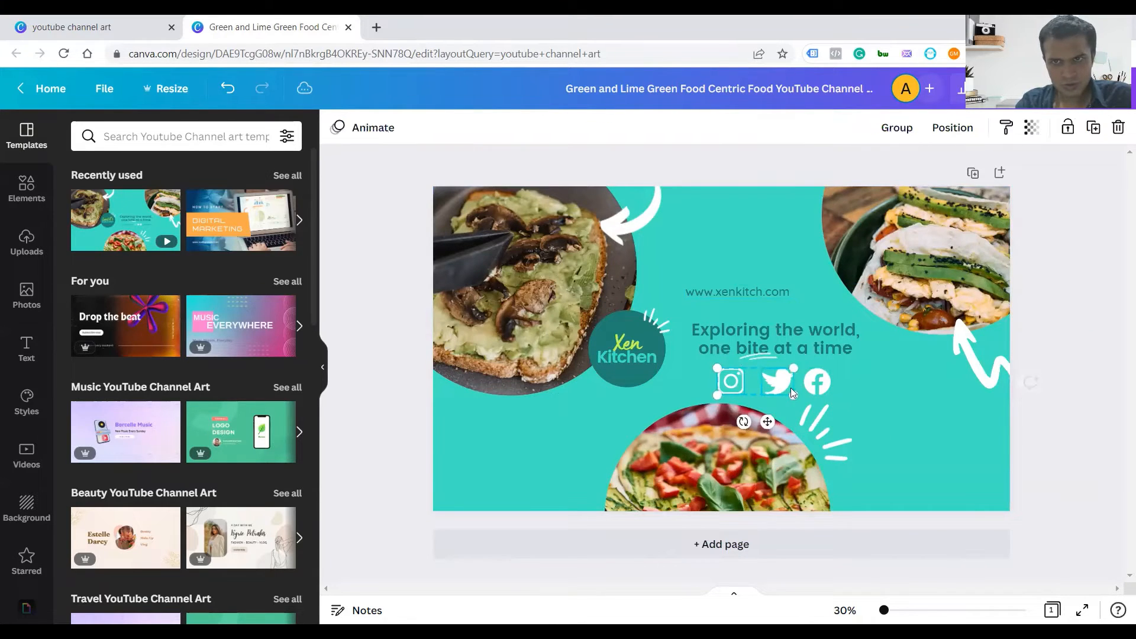
pyautogui.keyDown('shift'); pyautogui.click(814, 389); pyautogui.keyUp('shift')
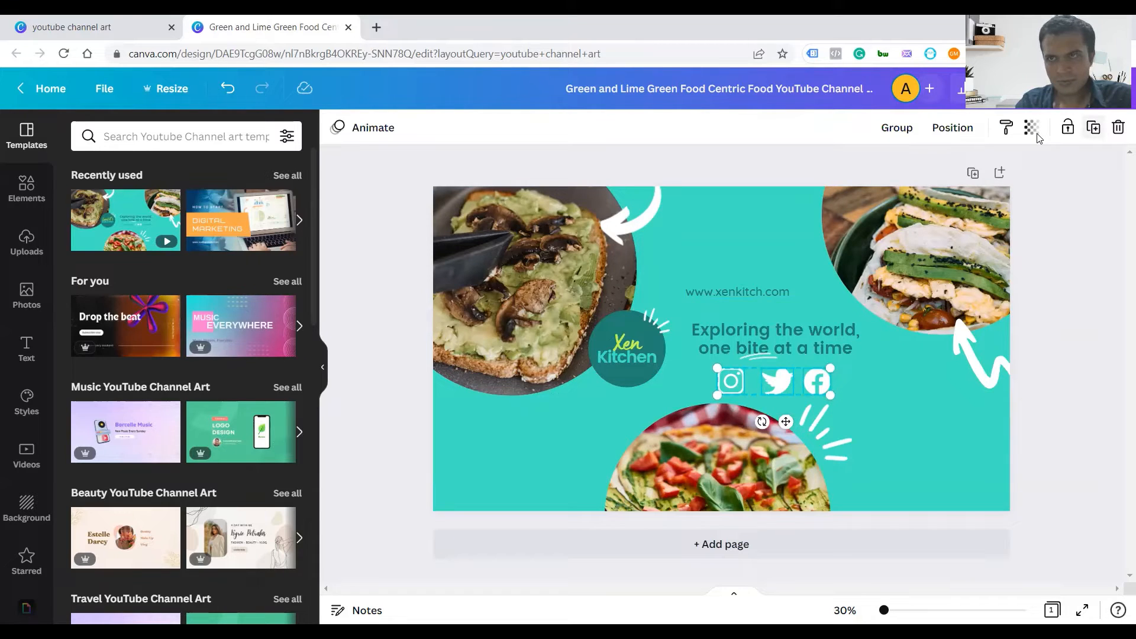
pyautogui.click(893, 130)
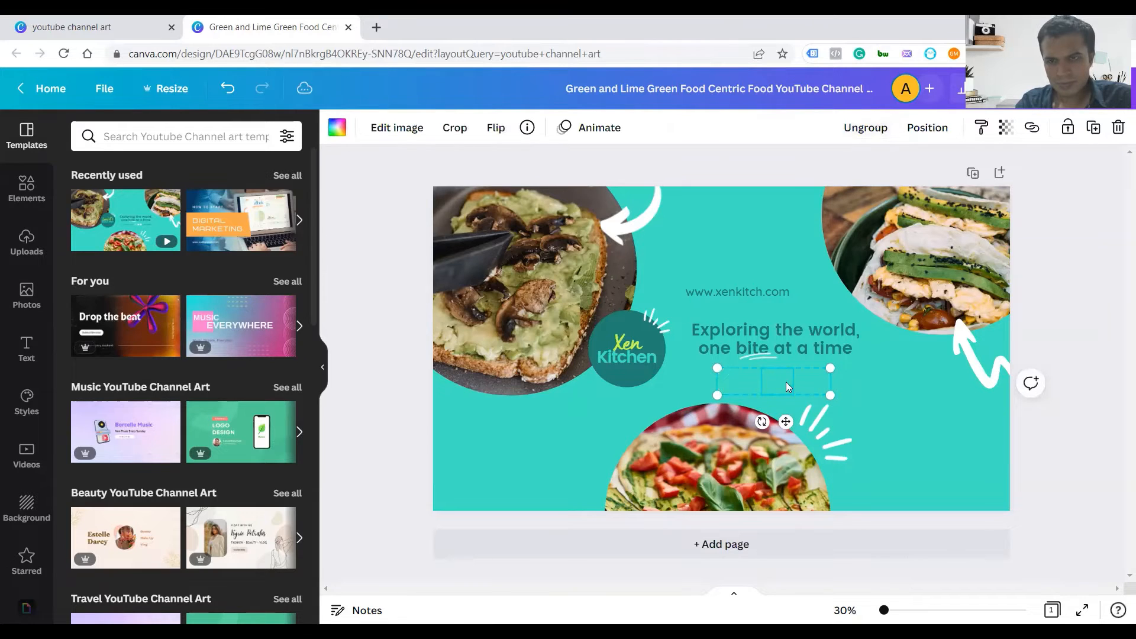
pyautogui.hotkey('ctrl', 'z')
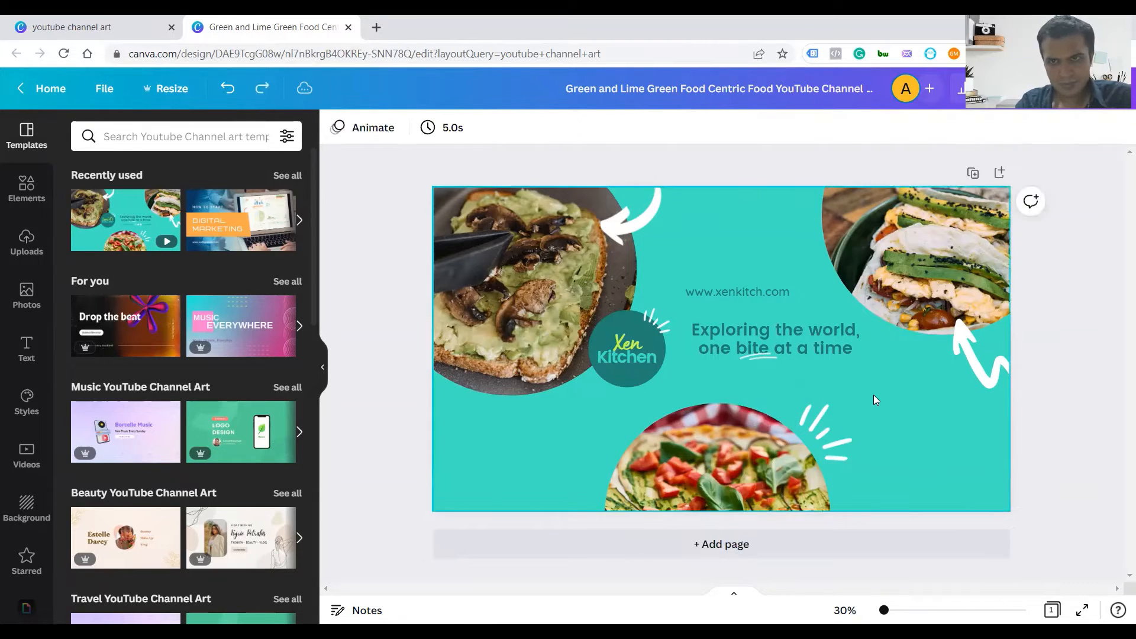
pyautogui.hotkey('ctrl', 'y')
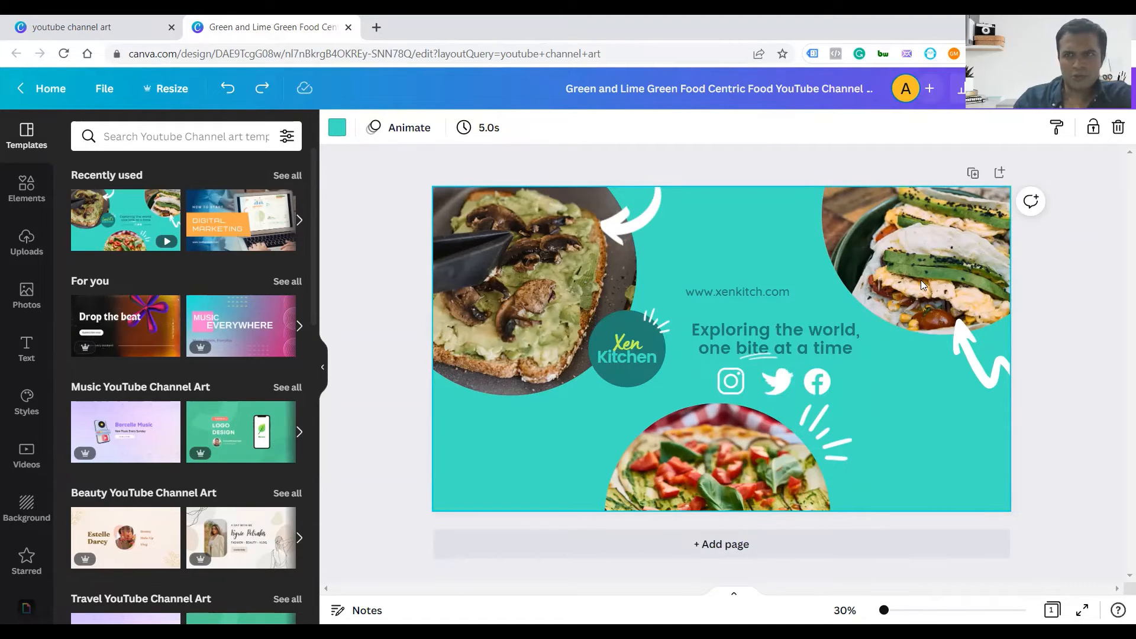
# - Apply the Rise page animation and set the page timing to 8.0 seconds
pyautogui.click(367, 129)
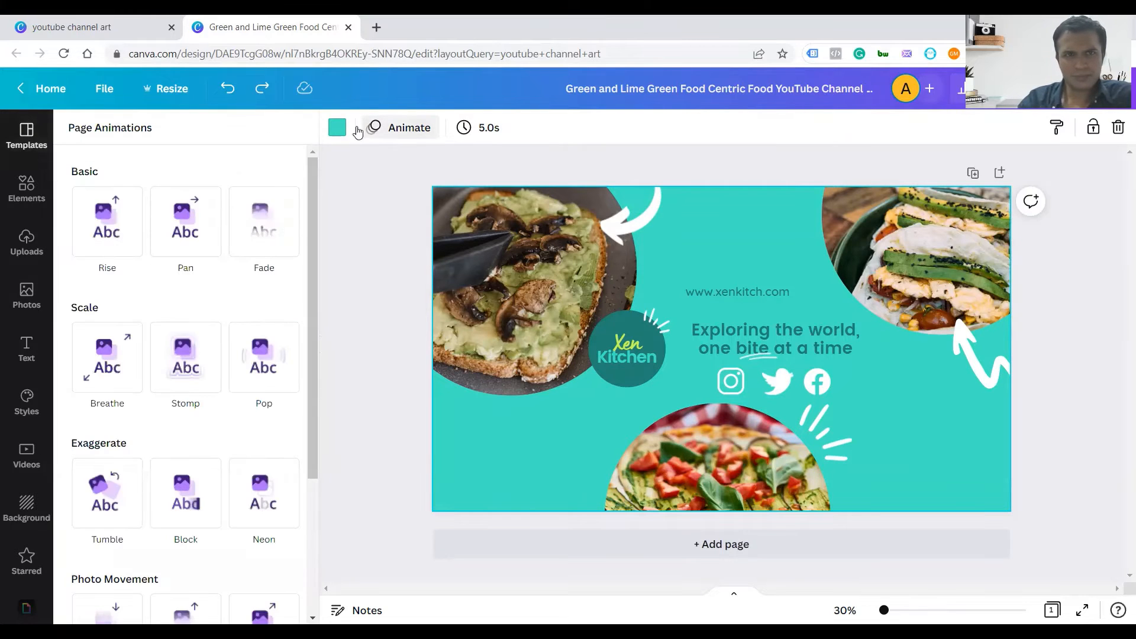
pyautogui.click(101, 240)
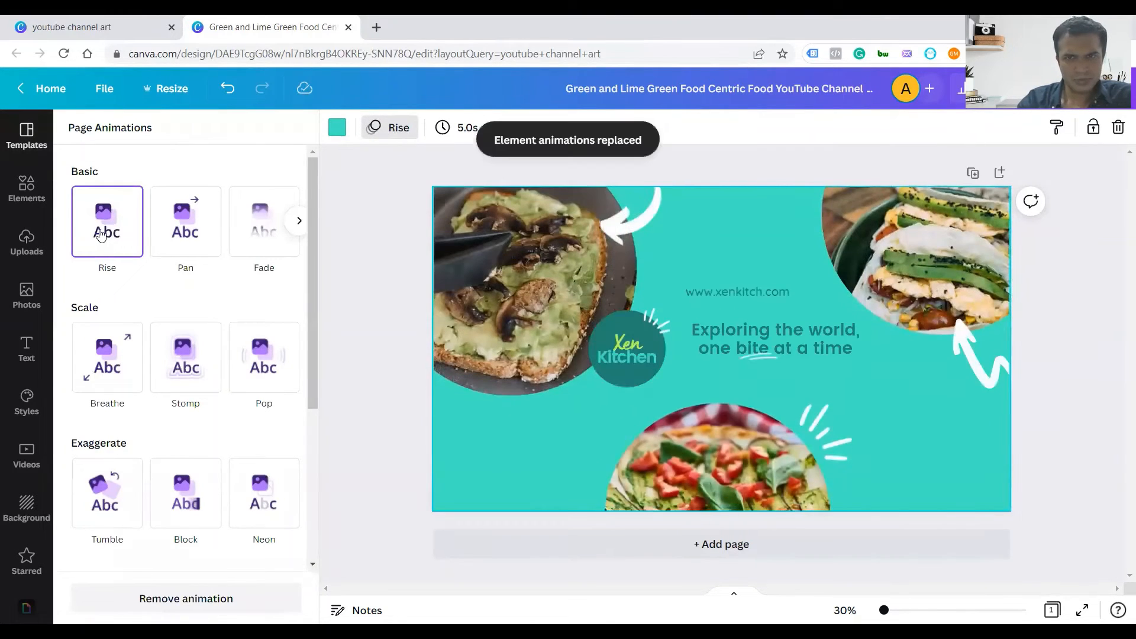
pyautogui.scroll(-4, 140, 431)
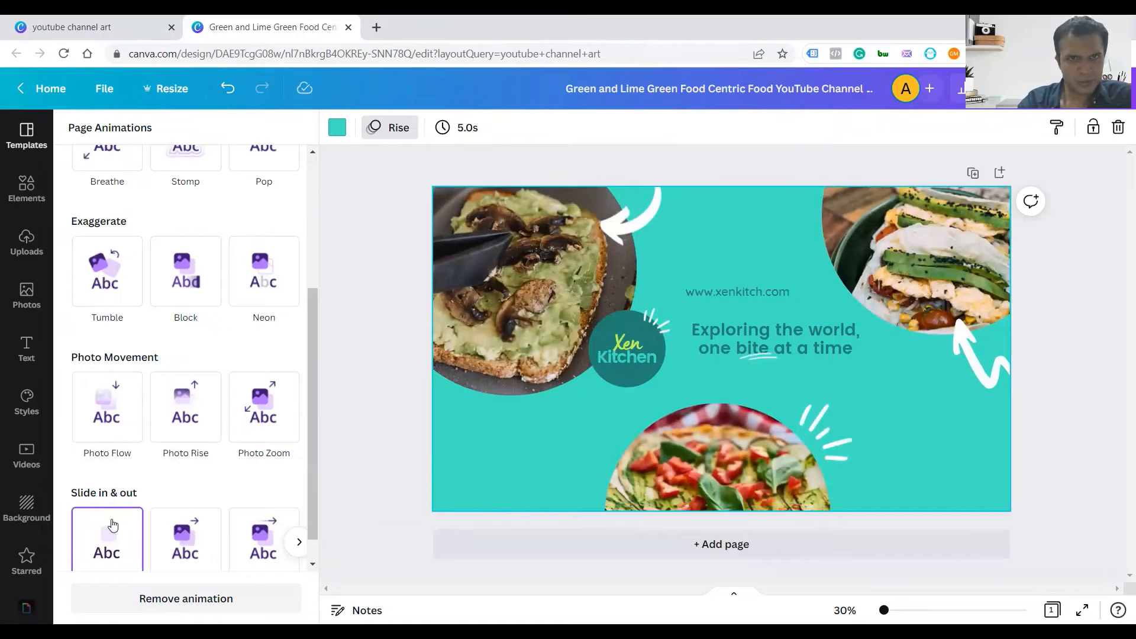
pyautogui.click(463, 131)
pyautogui.moveTo(477, 202); pyautogui.dragTo(492, 197)
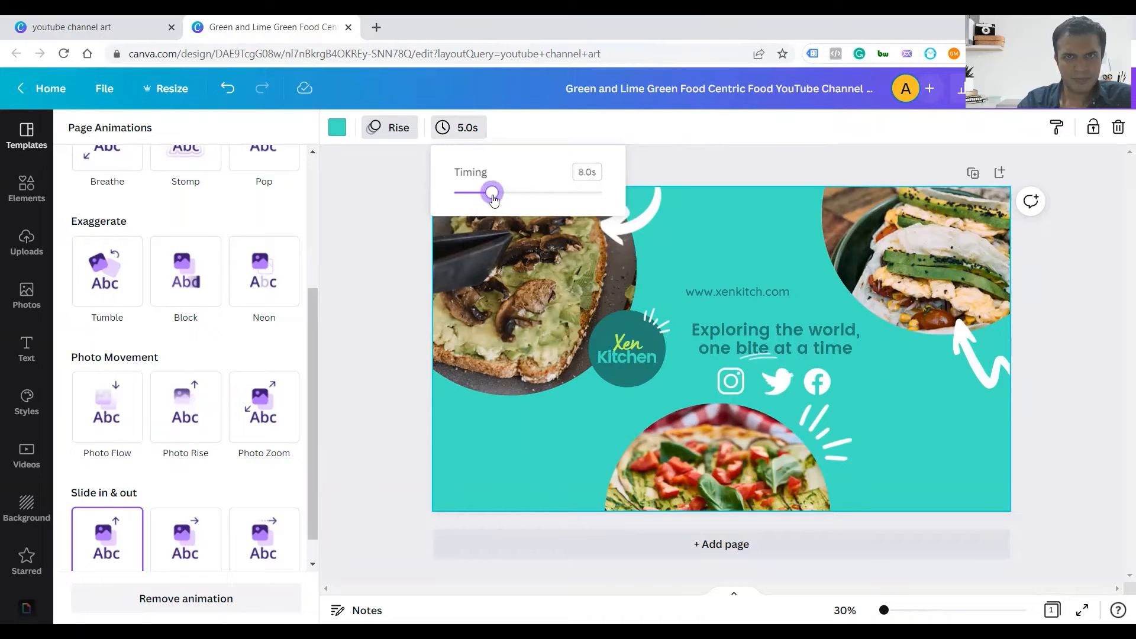
pyautogui.click(357, 322)
# - Change the page animation to Photo Rise and close the animation options
pyautogui.click(188, 416)
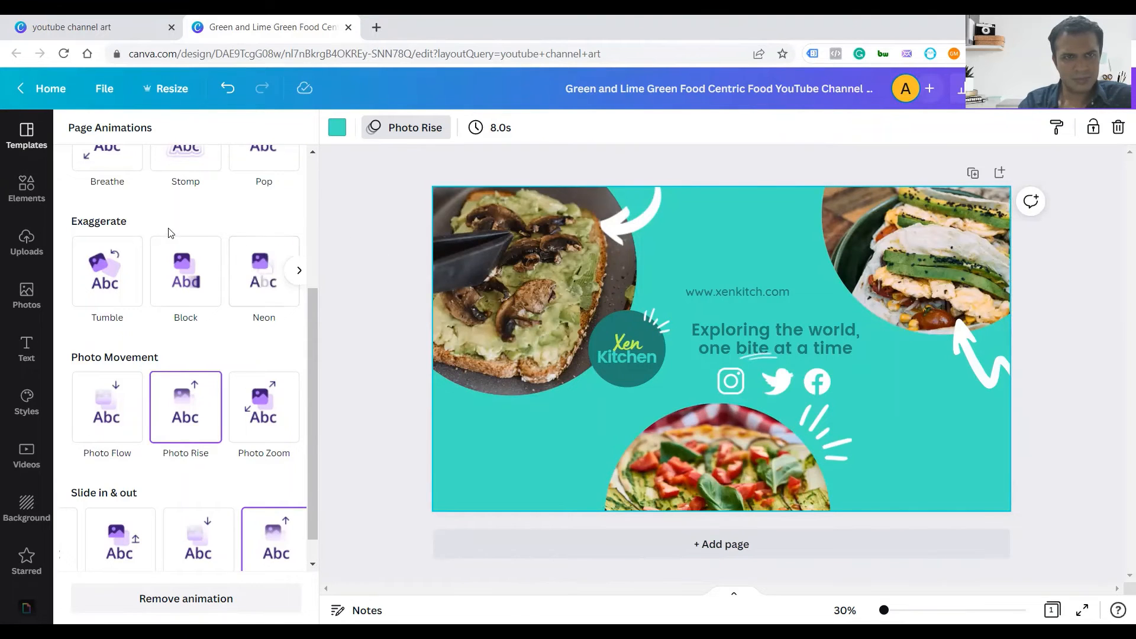
pyautogui.scroll(4, 169, 233)
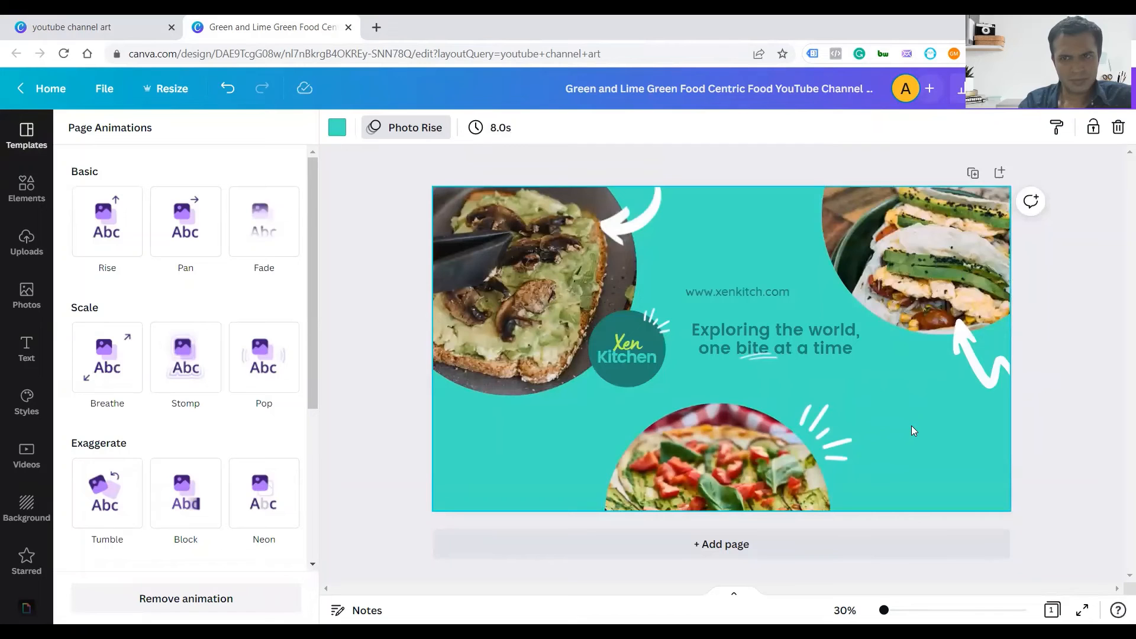
pyautogui.click(830, 446)
pyautogui.press('Escape')
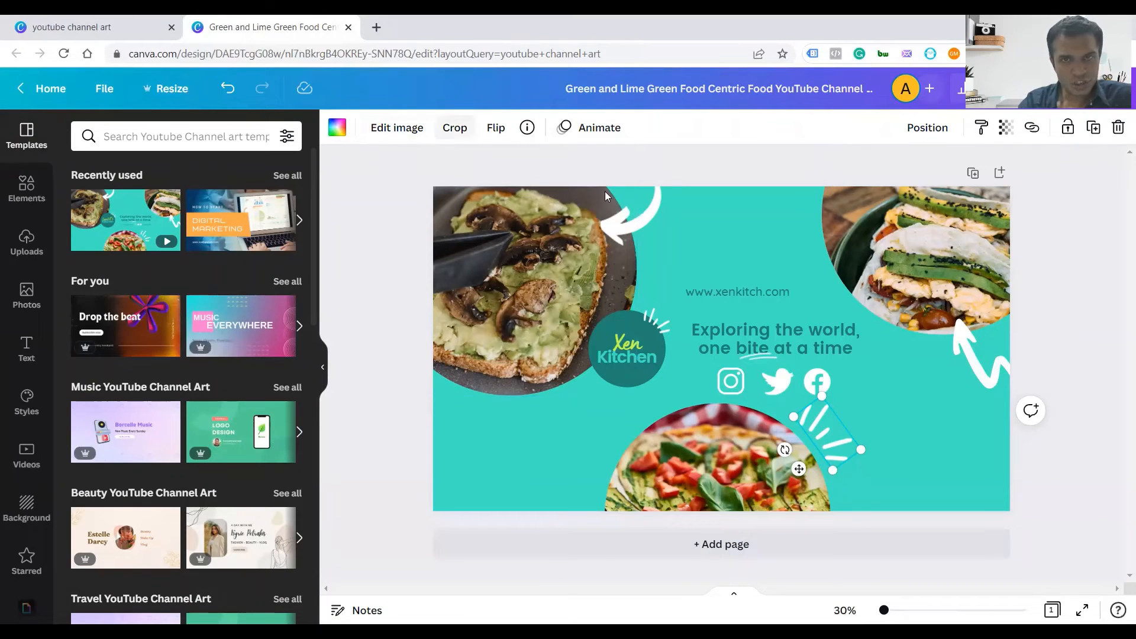
# - Try the blue and green brand colours as the page background
pyautogui.click(727, 229)
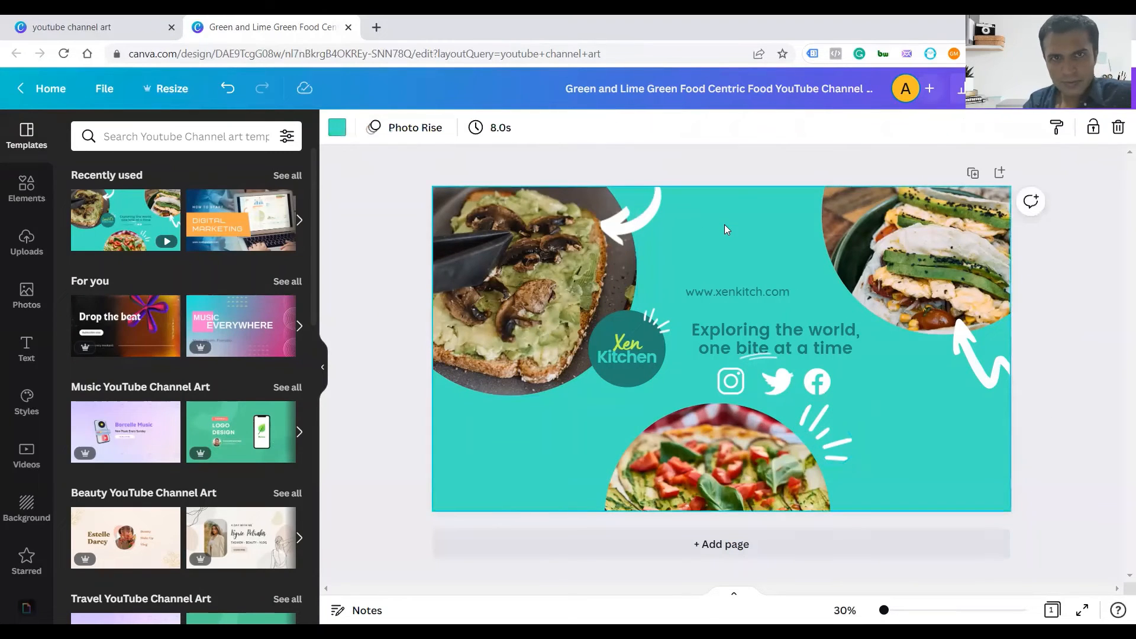
pyautogui.click(338, 128)
pyautogui.click(94, 308)
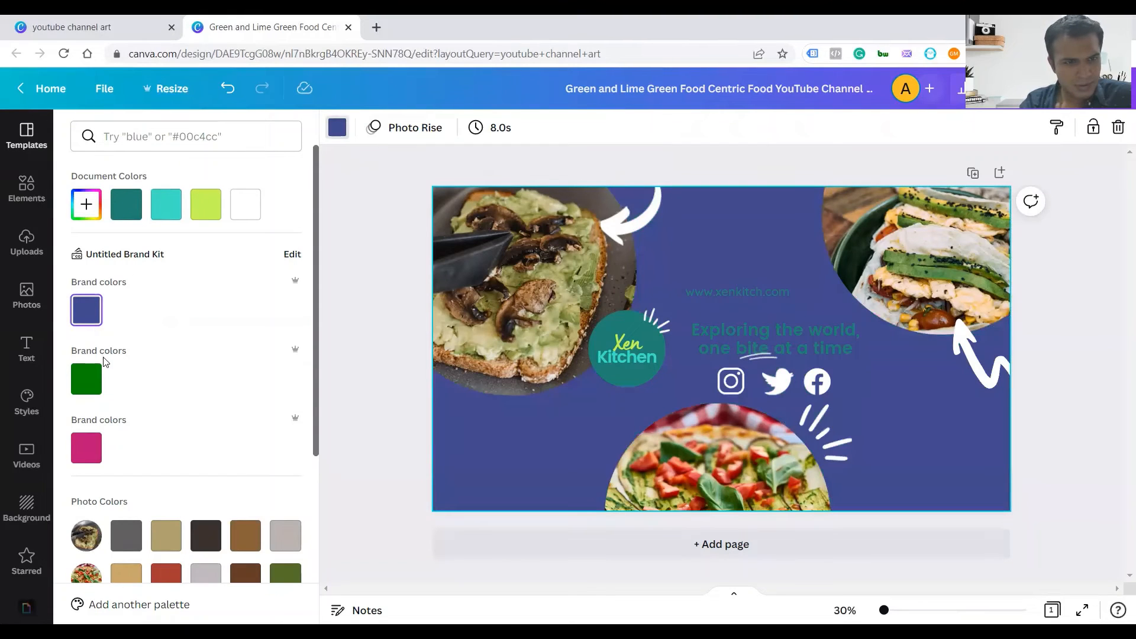
pyautogui.click(82, 389)
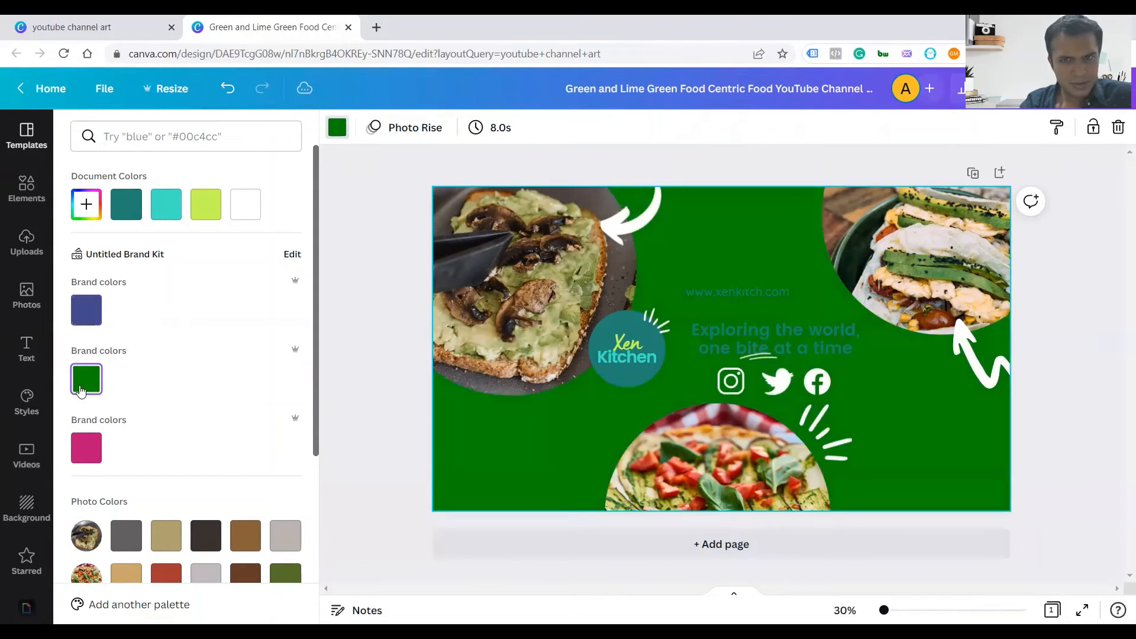
pyautogui.click(87, 310)
pyautogui.scroll(-3, 171, 343)
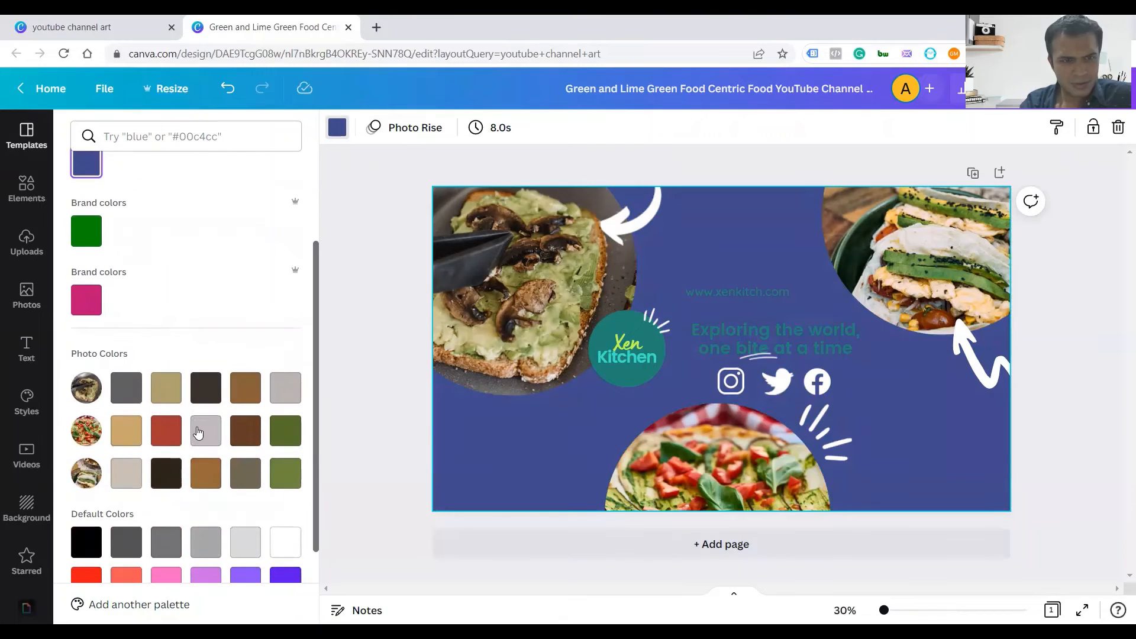
# - Try the brown photo colour for the page background, and settle on the tan colour from the tomato-topped food photo
pyautogui.click(198, 433)
pyautogui.click(248, 435)
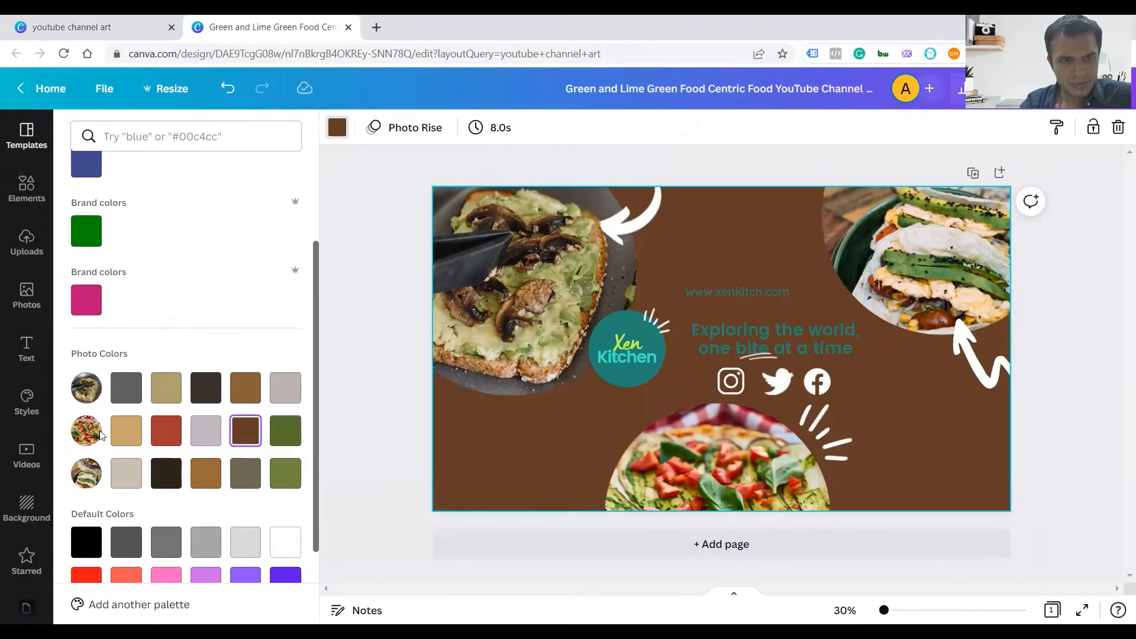
pyautogui.click(126, 434)
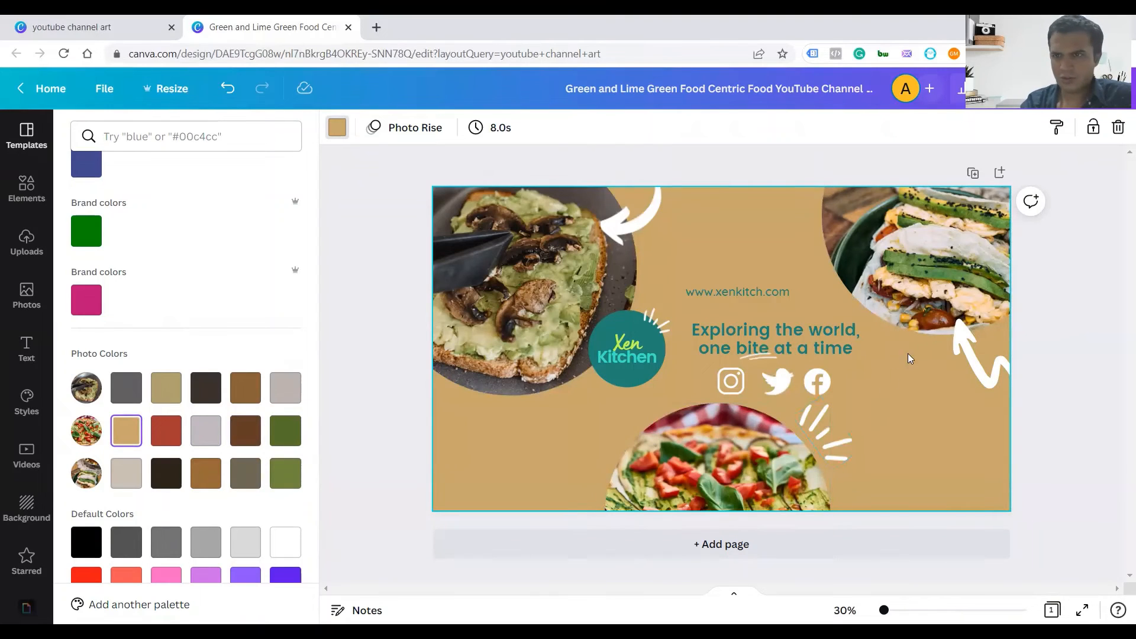
pyautogui.click(1079, 296)
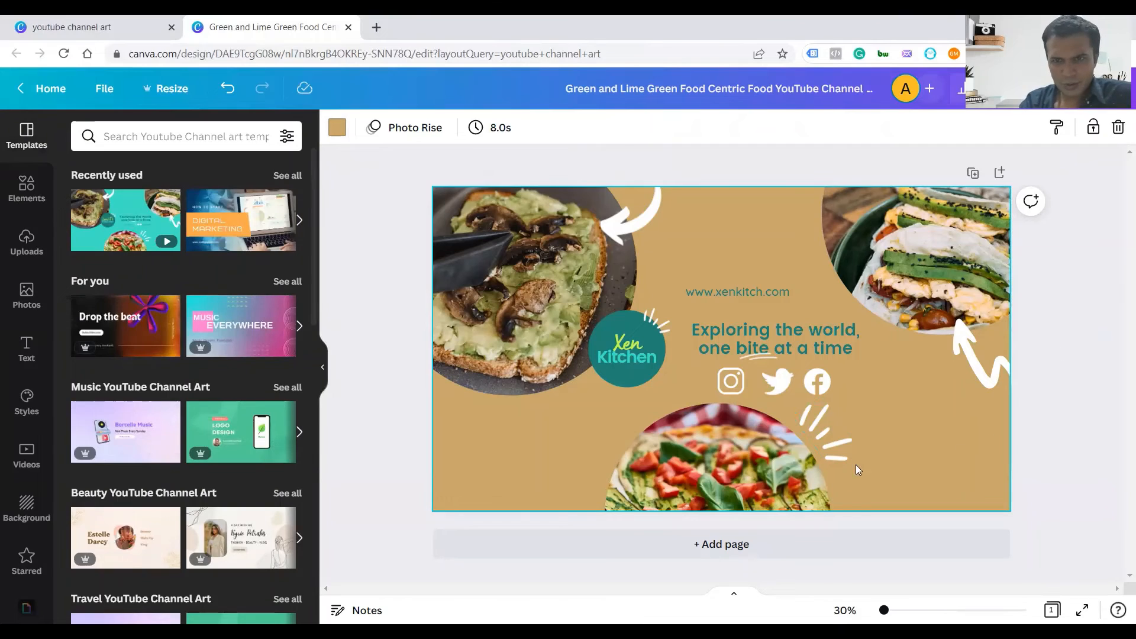
# - Move the tomato-topped food photo slightly up and shift the Instagram, Twitter and Facebook icons left beneath the tagline
pyautogui.moveTo(748, 456); pyautogui.dragTo(748, 439)
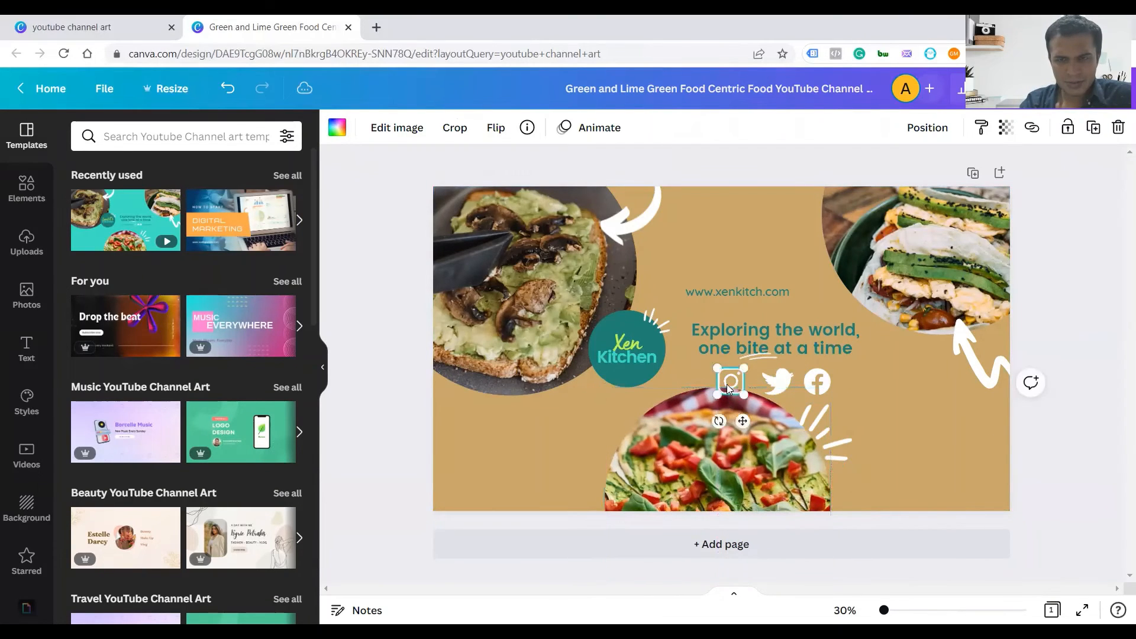
pyautogui.moveTo(731, 381); pyautogui.dragTo(707, 380)
pyautogui.moveTo(777, 382); pyautogui.dragTo(812, 382)
pyautogui.click(760, 381)
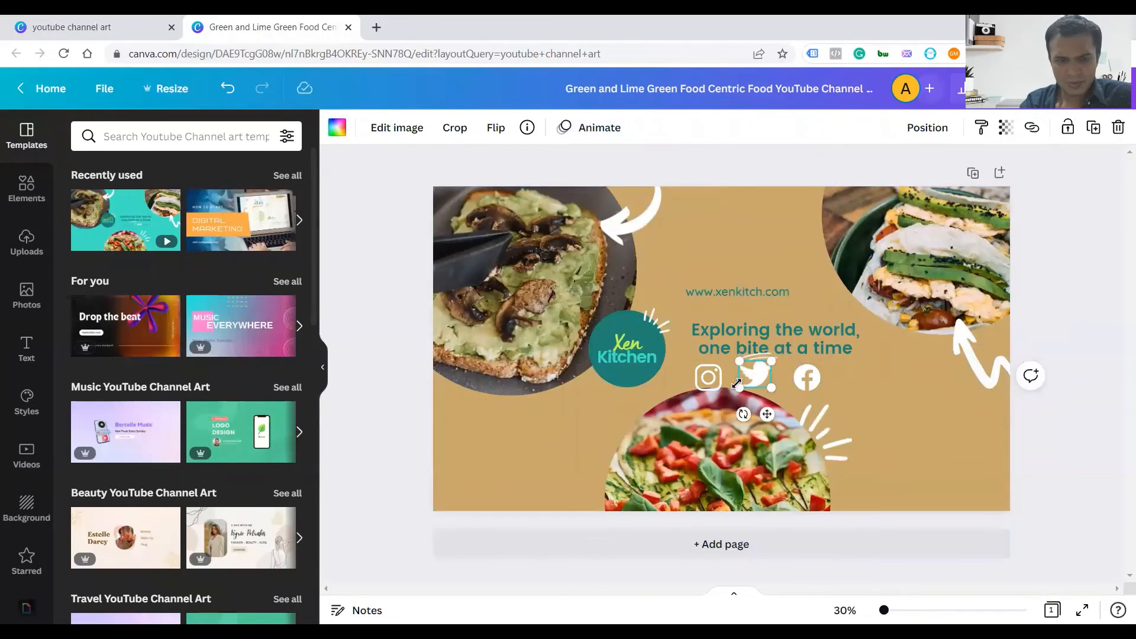
pyautogui.click(716, 382)
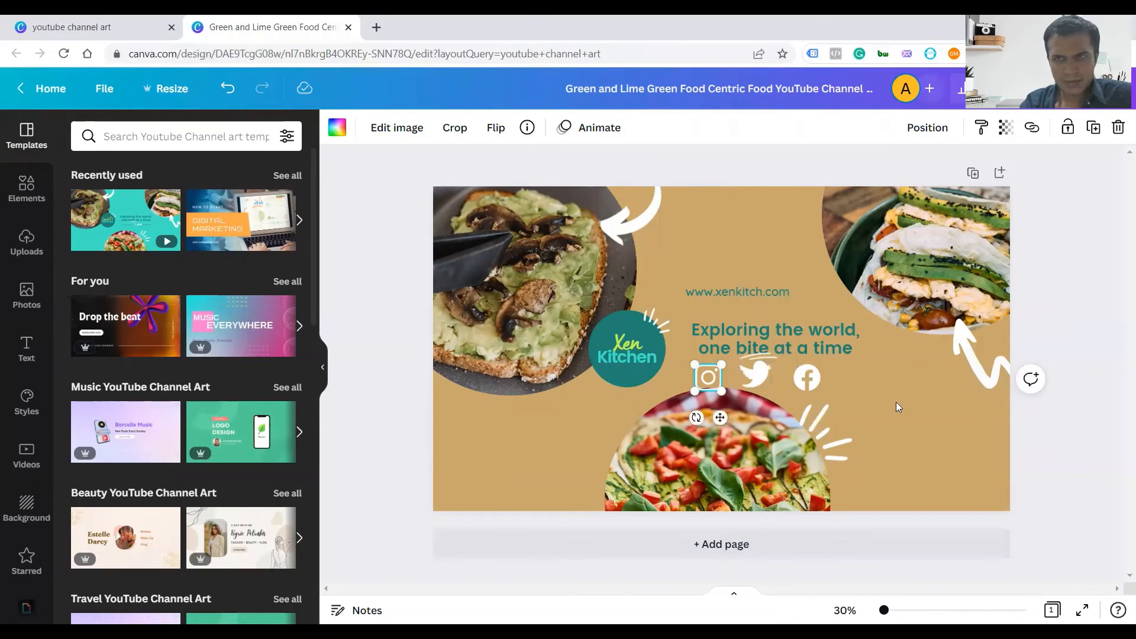
pyautogui.click(780, 397)
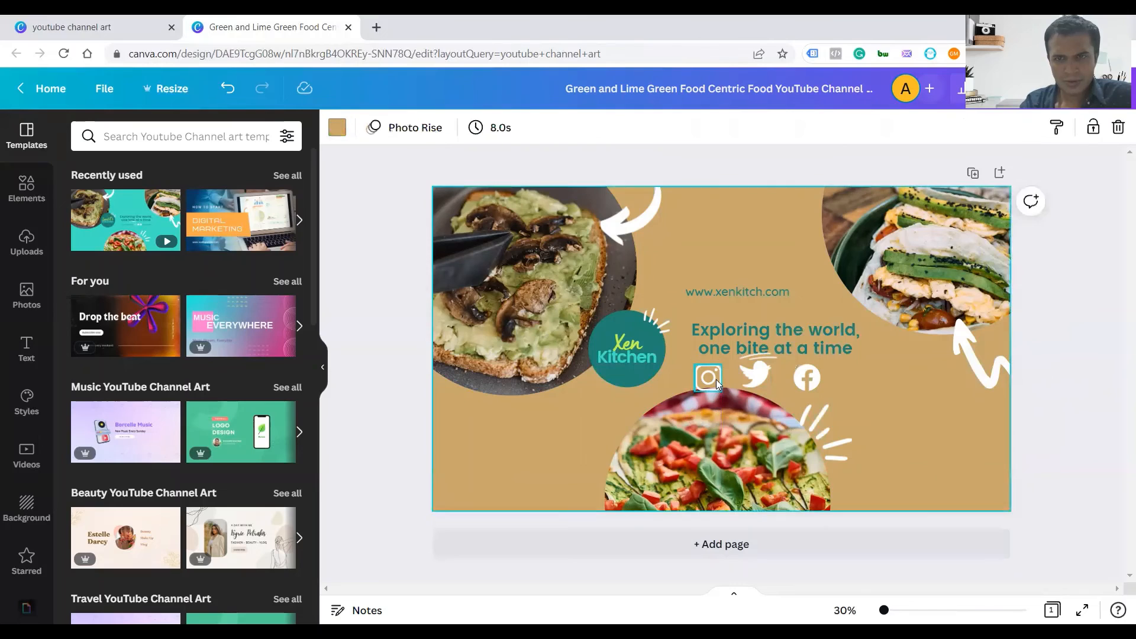
# - Bring the Twitter and Facebook icons closer to the Instagram icon, and nudge the Instagram icon slightly up and left
pyautogui.click(716, 382)
pyautogui.moveTo(752, 385); pyautogui.dragTo(781, 378)
pyautogui.click(794, 378)
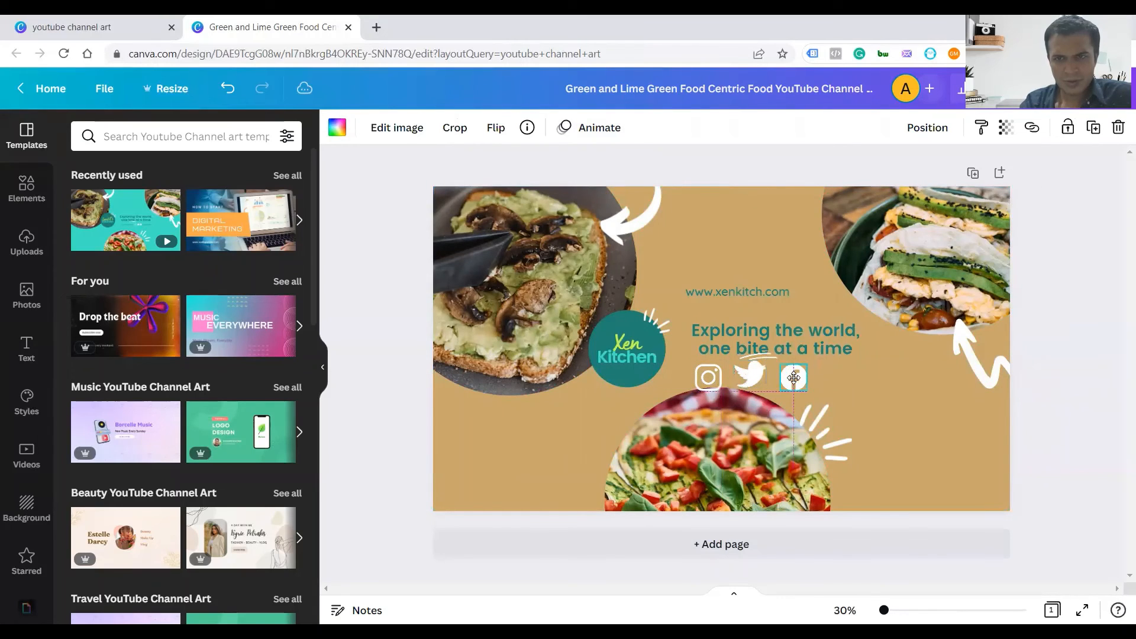
pyautogui.click(904, 406)
pyautogui.click(702, 385)
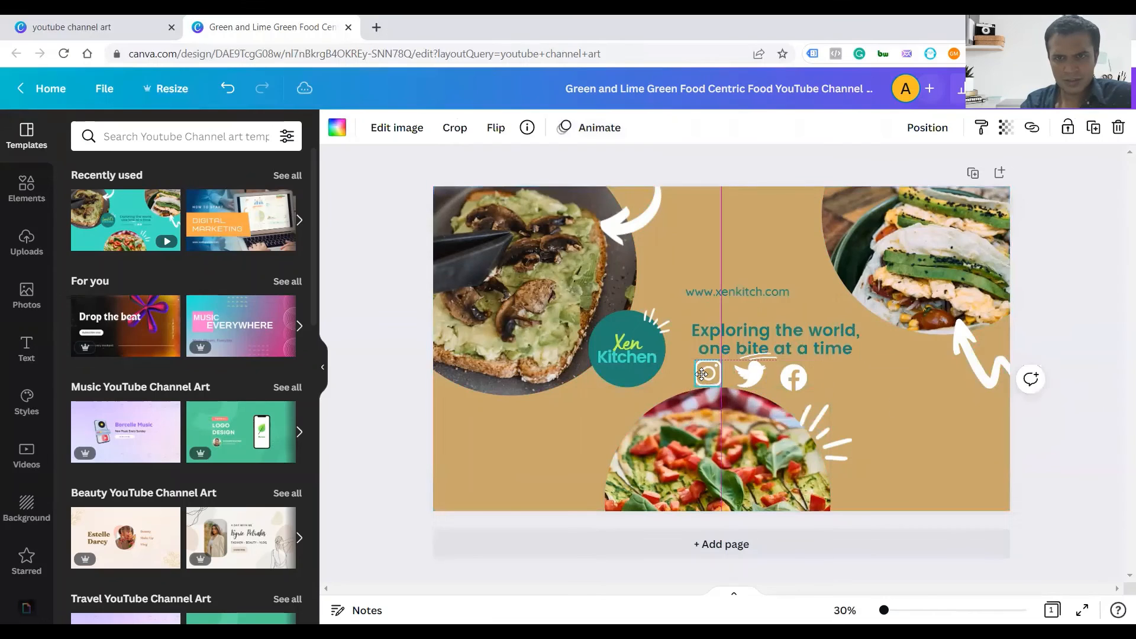
pyautogui.moveTo(703, 384); pyautogui.dragTo(716, 378)
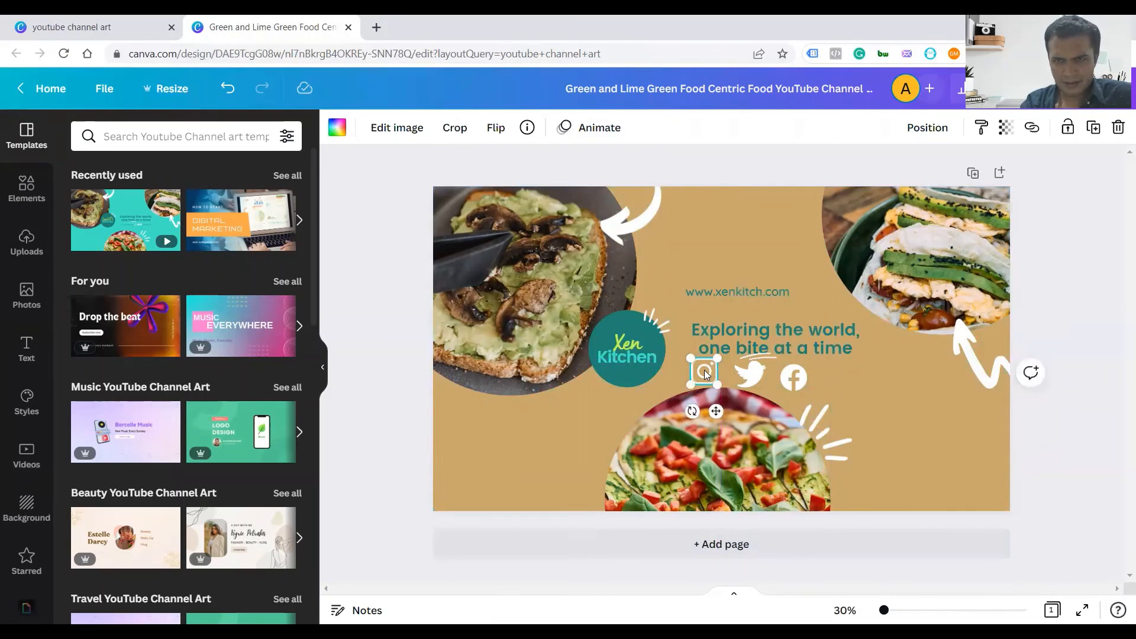
pyautogui.click(1053, 318)
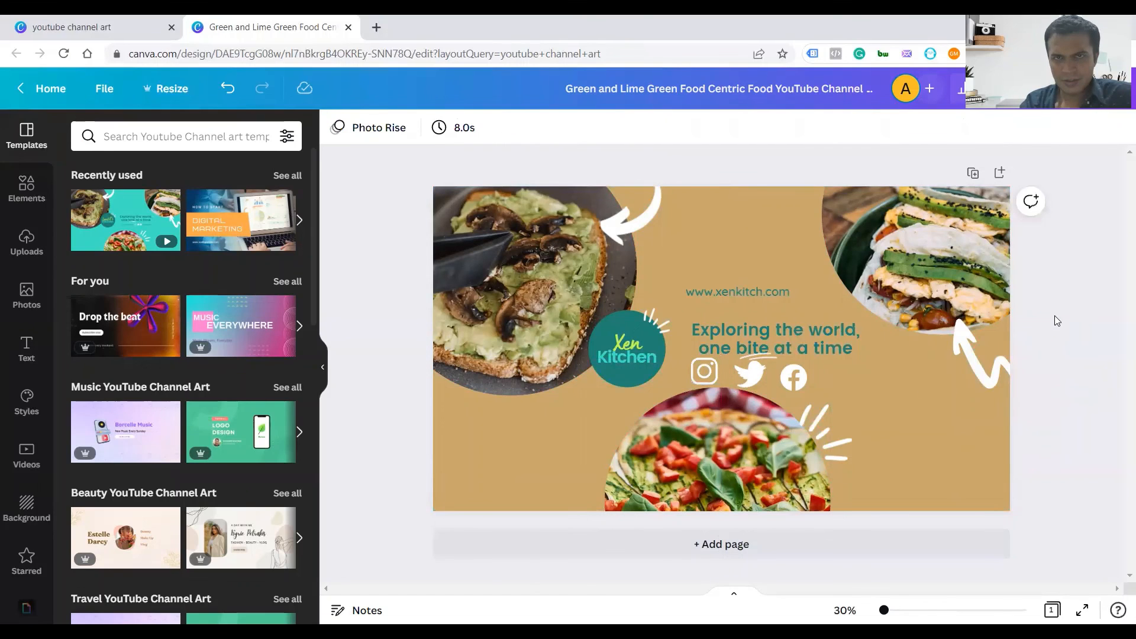